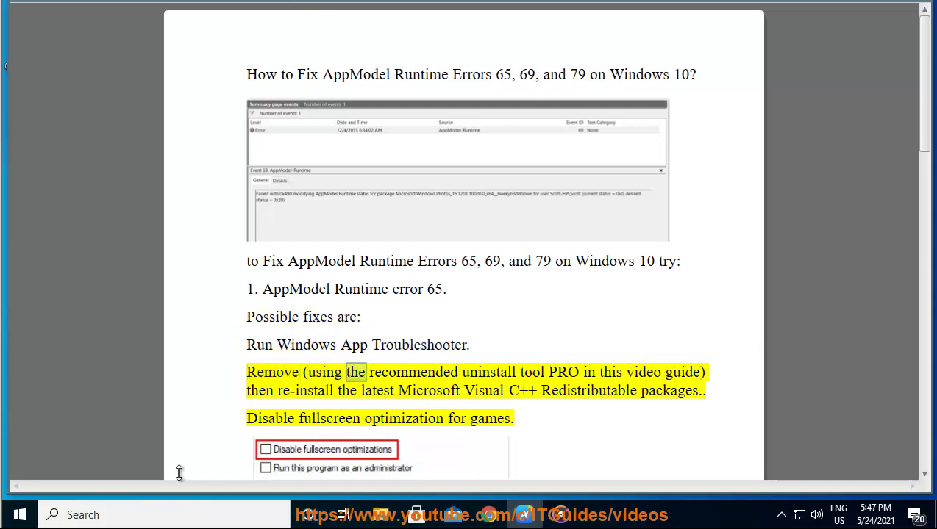
Step: With the error 65 fixes on screen, open Windows search from the taskbar
{"action": "left_click", "coordinate": [159, 515]}
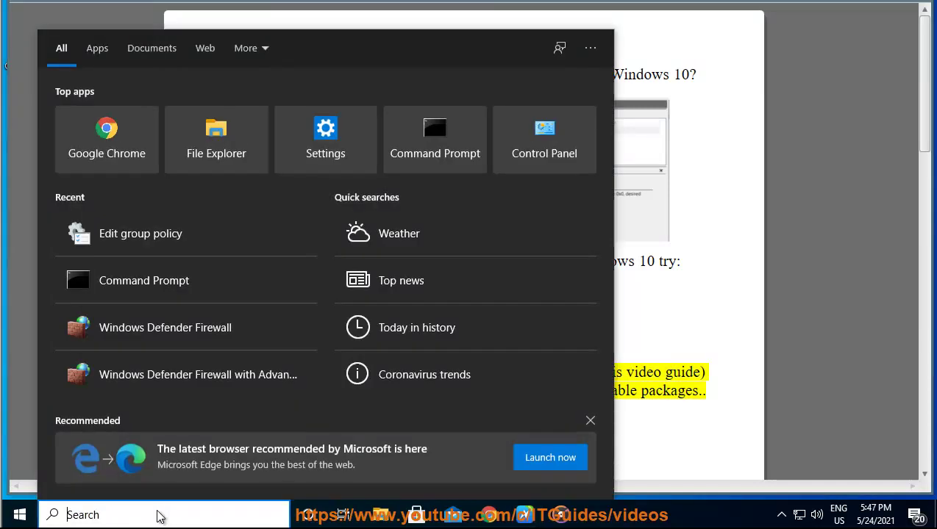
Step: Open Control Panel via search and go to its Troubleshooting section
{"action": "type", "text": "control panel"}
{"action": "left_click", "coordinate": [121, 134]}
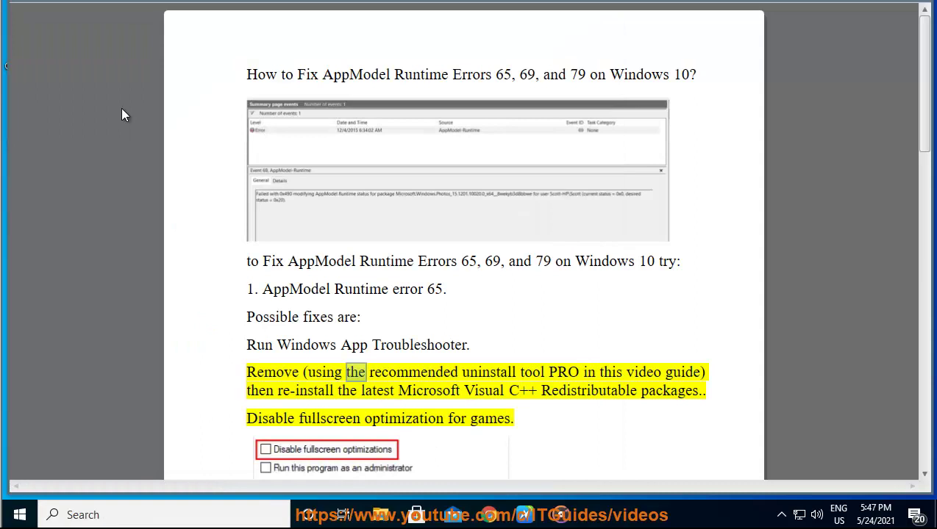
{"action": "type", "text": "TR"}
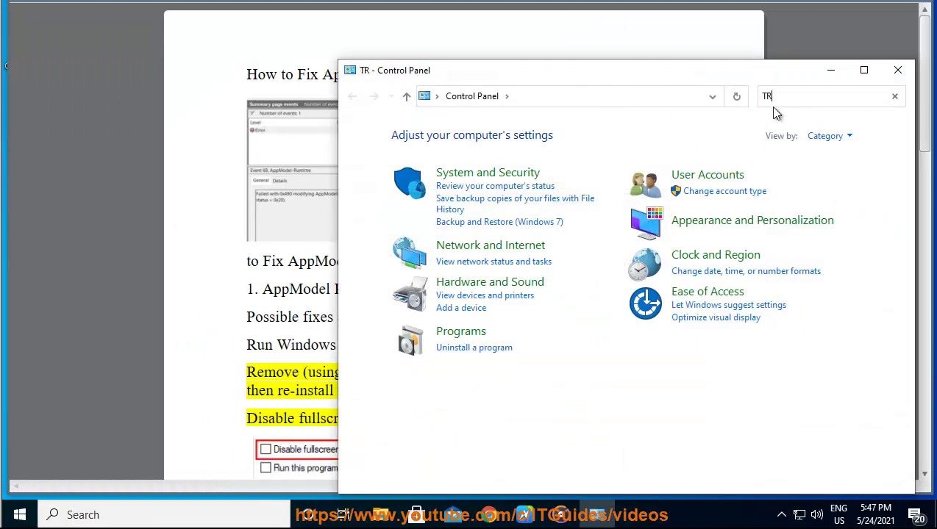
{"action": "left_click", "coordinate": [432, 137]}
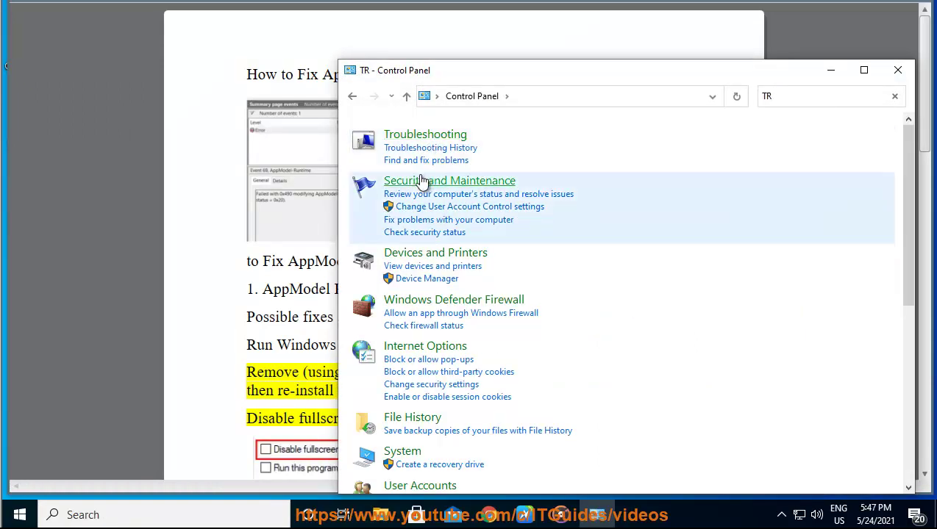
Step: Launch the Windows Store Apps troubleshooter from the full list, cancel it, and close the list
{"action": "left_click", "coordinate": [372, 156]}
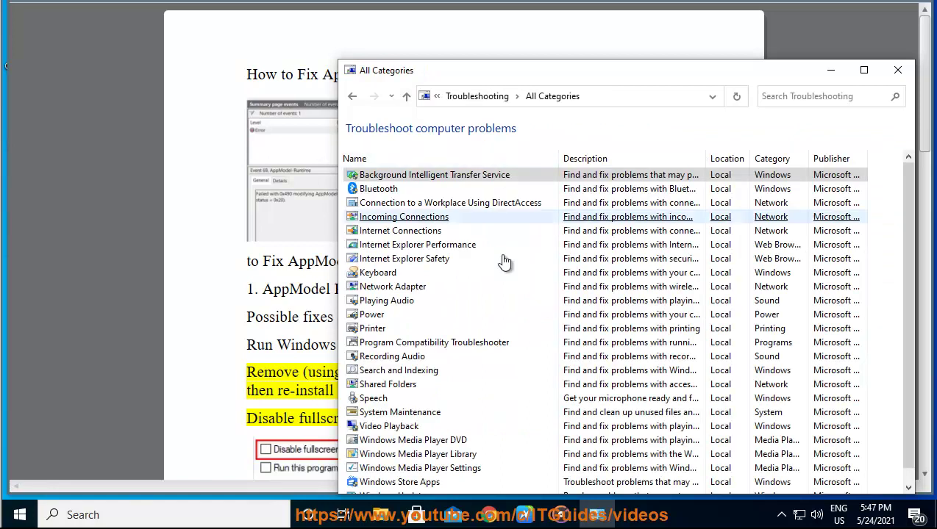
{"action": "scroll", "coordinate": [501, 366], "scroll_direction": "down", "scroll_amount": 1}
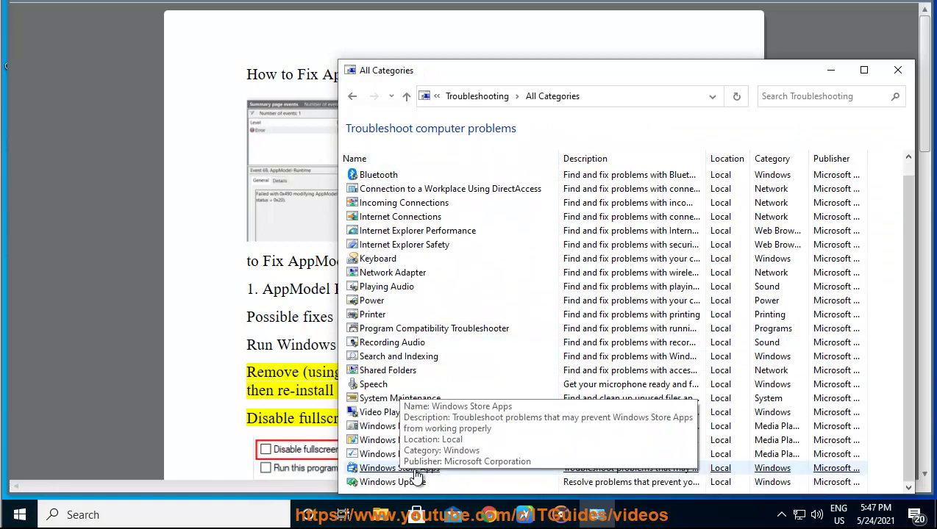
{"action": "double_click", "coordinate": [409, 469]}
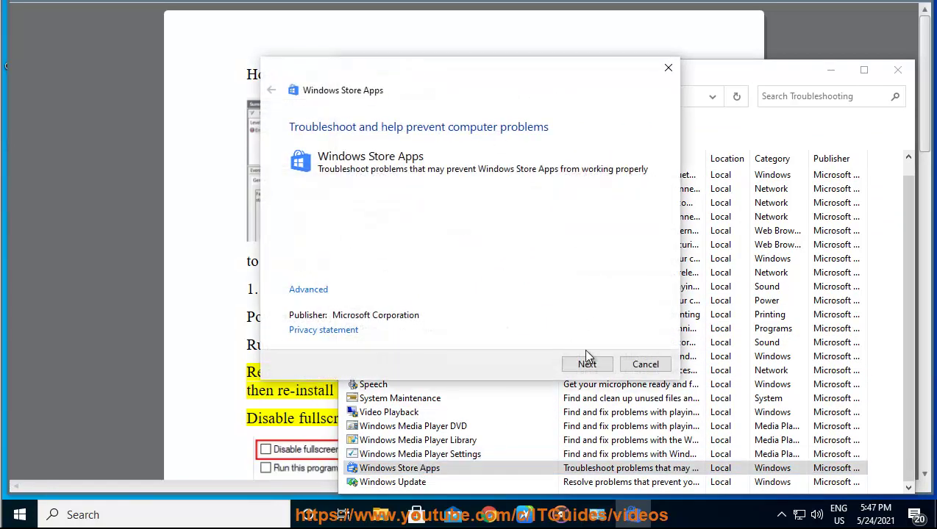
{"action": "left_click", "coordinate": [658, 366]}
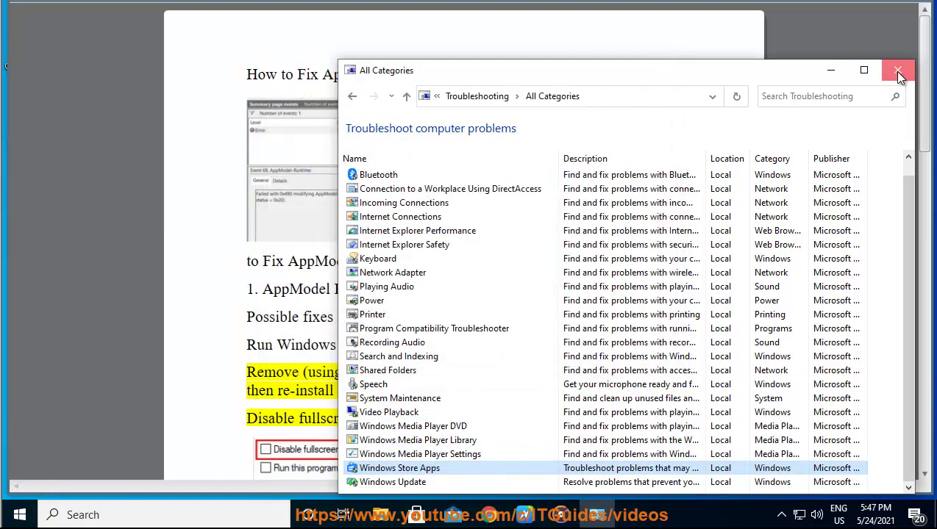
{"action": "left_click", "coordinate": [897, 72]}
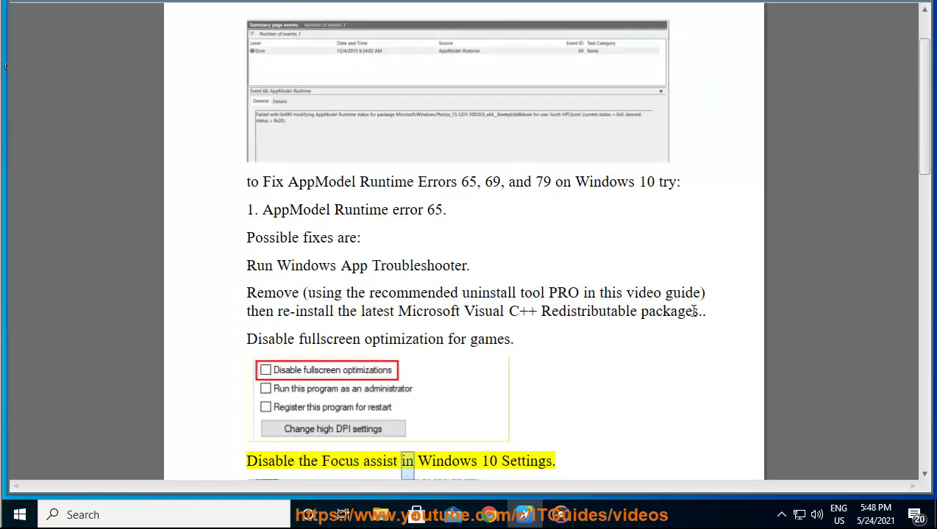
Step: Copy 'Microsoft Visual C++ Redistributable packages' from the guide and bring up Chrome
{"action": "left_click_drag", "start_coordinate": [697, 312], "coordinate": [398, 314]}
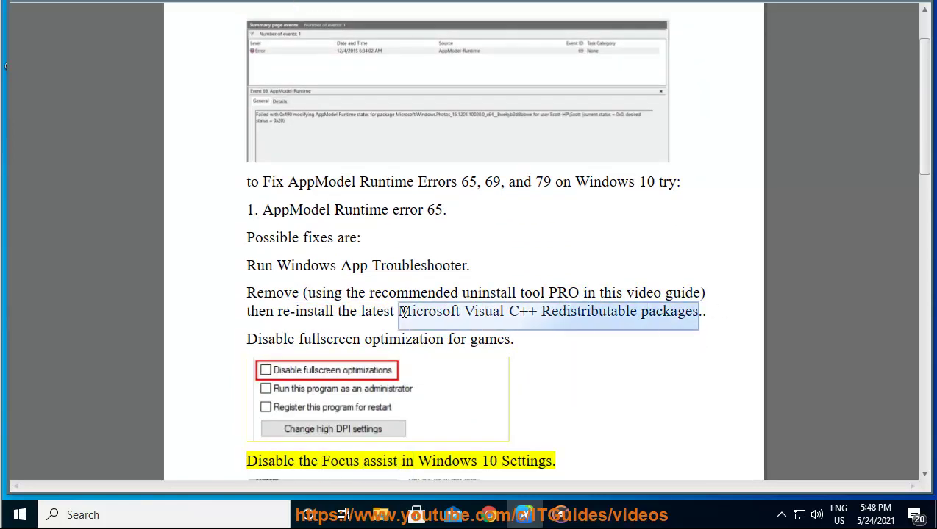
{"action": "right_click", "coordinate": [413, 318]}
{"action": "left_click", "coordinate": [438, 291]}
{"action": "left_click", "coordinate": [487, 514]}
Step: Google 'Microsoft Visual C++ Redistributable packages', select the top result's title, then minimize Chrome
{"action": "right_click", "coordinate": [280, 126]}
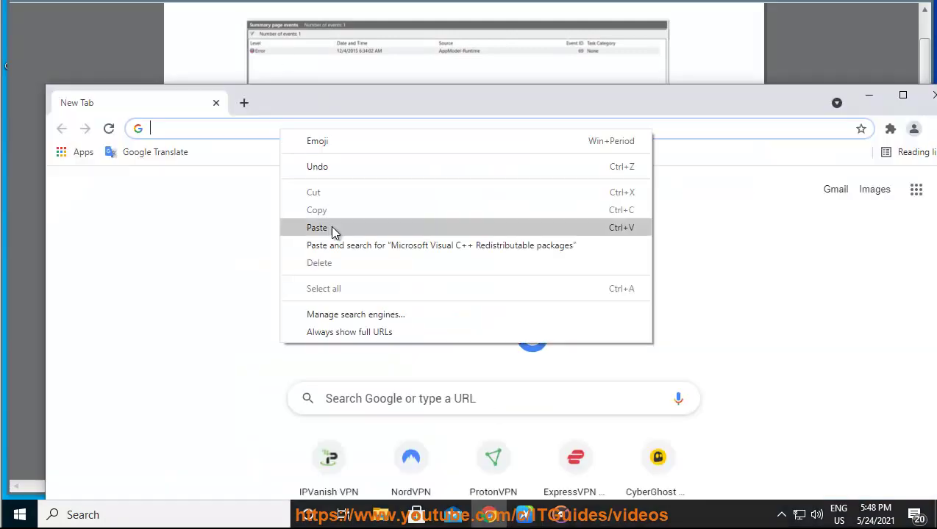
{"action": "left_click", "coordinate": [332, 245]}
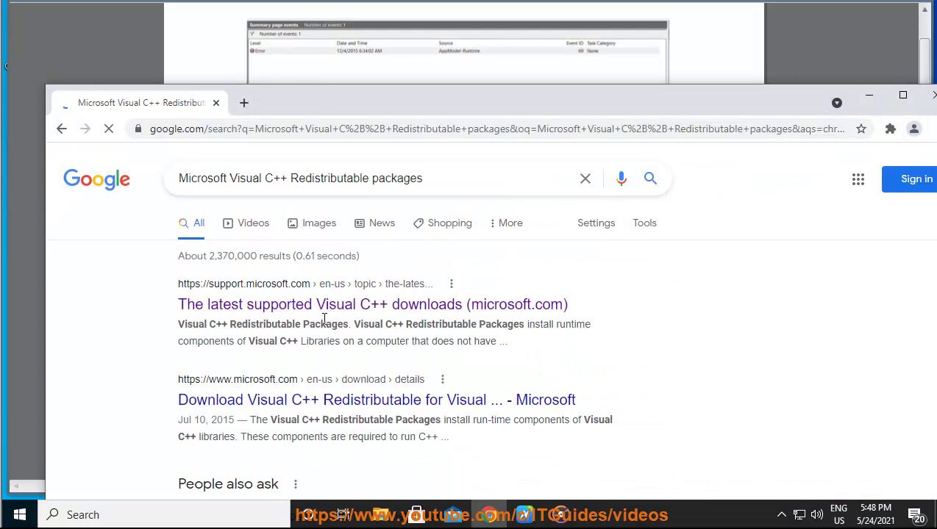
{"action": "left_click_drag", "start_coordinate": [169, 308], "coordinate": [585, 308]}
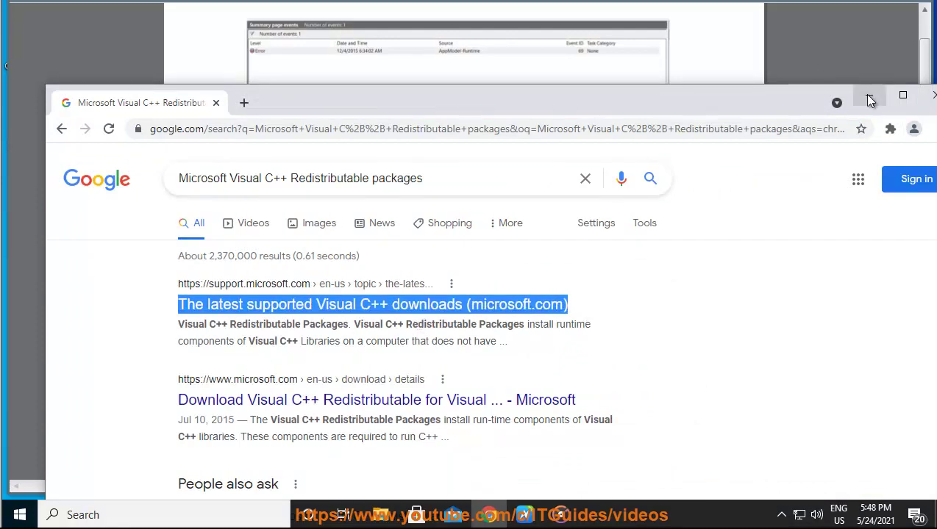
{"action": "left_click", "coordinate": [870, 100]}
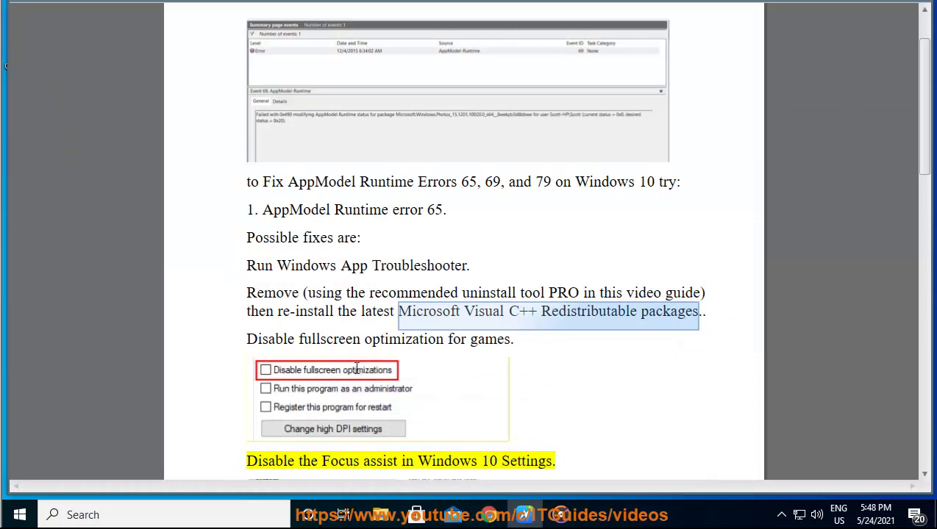
Step: Tick Disable fullscreen optimizations in the Origin shortcut's Compatibility properties, then cancel without applying
{"action": "key", "text": "super+d"}
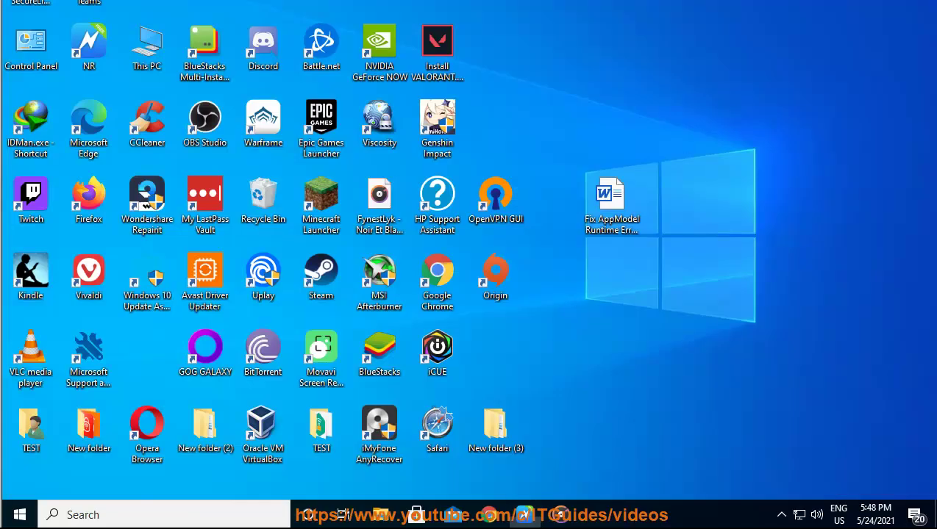
{"action": "right_click", "coordinate": [507, 283]}
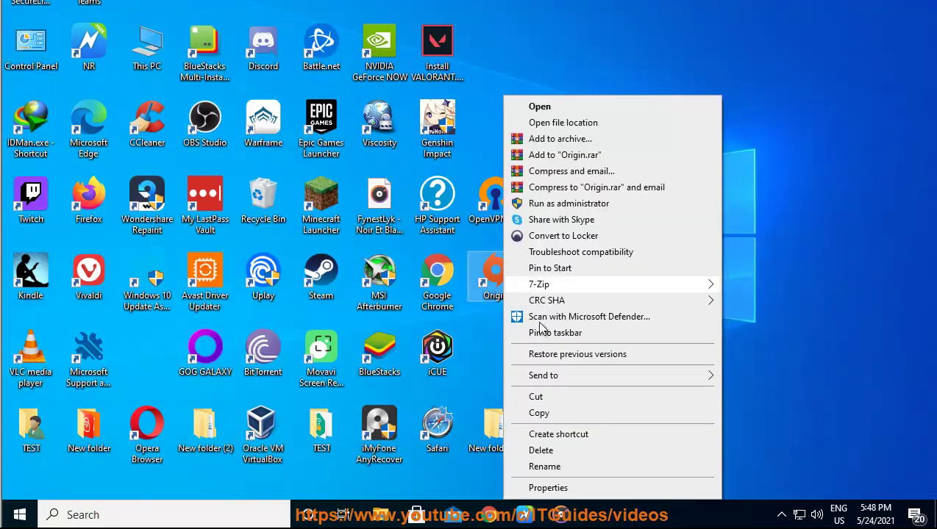
{"action": "left_click", "coordinate": [573, 484]}
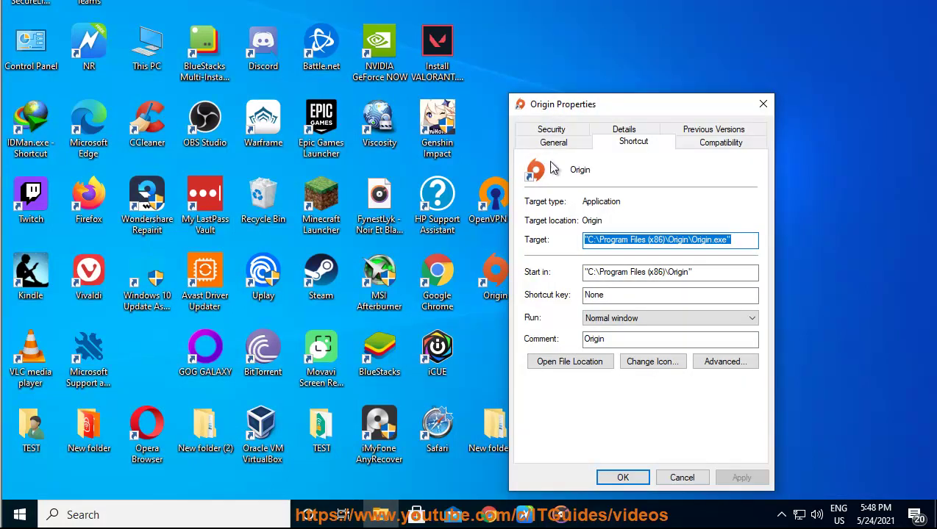
{"action": "left_click", "coordinate": [718, 144]}
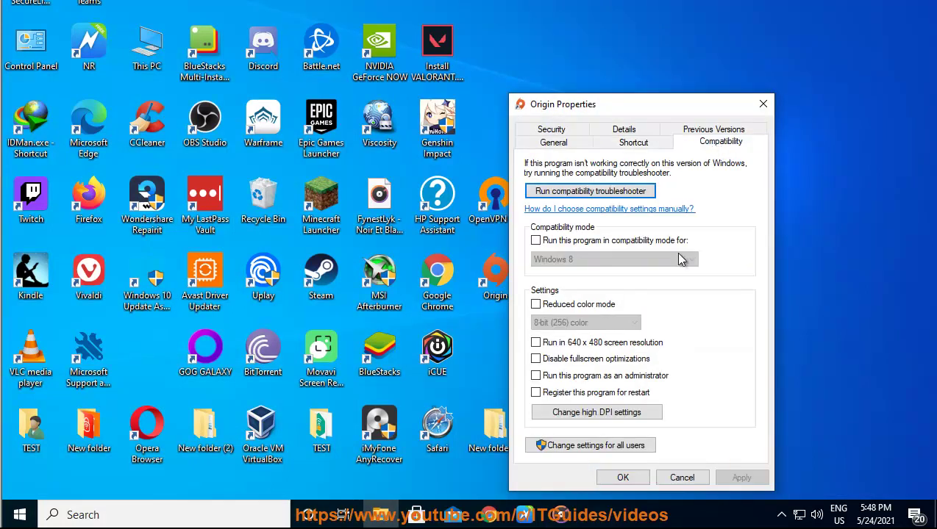
{"action": "left_click", "coordinate": [556, 360]}
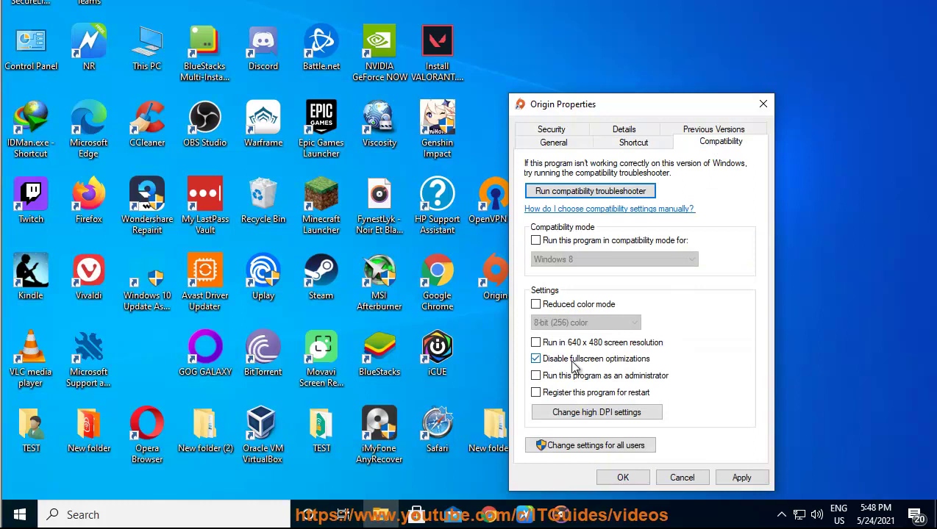
{"action": "left_click", "coordinate": [681, 480]}
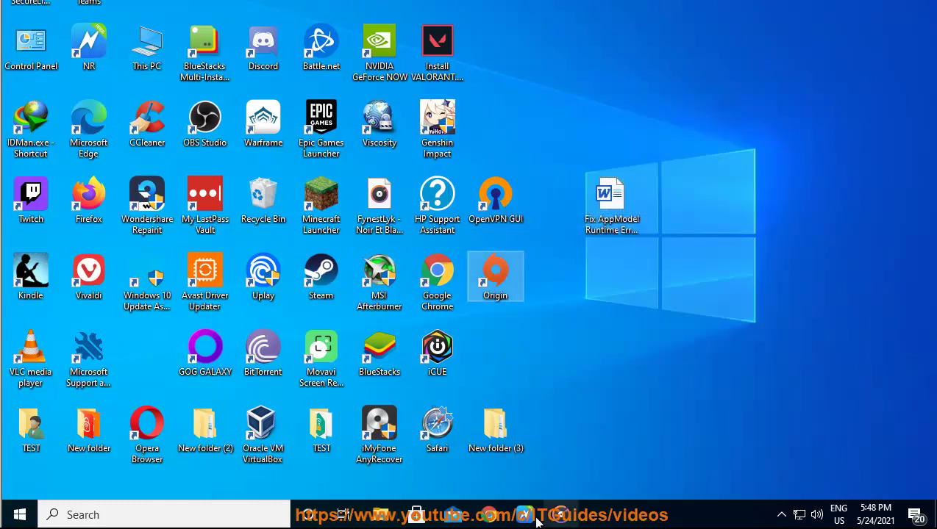
Step: Return to the guide and scroll down to the Focus assist step
{"action": "left_click", "coordinate": [500, 516]}
{"action": "left_click", "coordinate": [503, 519]}
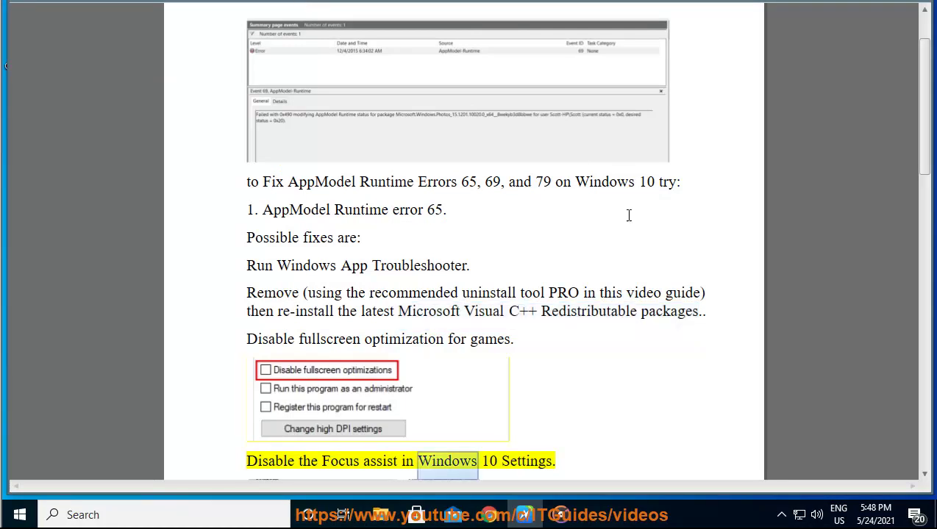
{"action": "scroll", "coordinate": [669, 286], "scroll_direction": "down", "scroll_amount": 2}
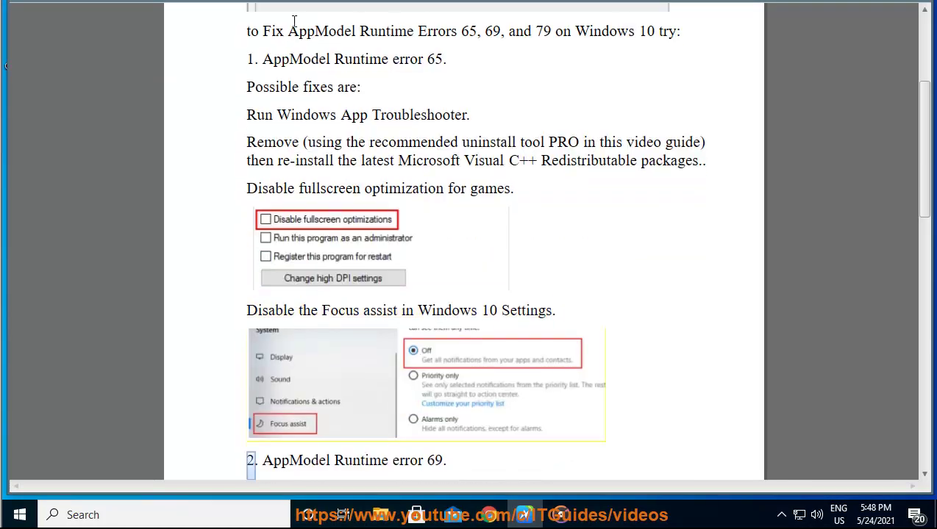
{"action": "scroll", "coordinate": [50, 486], "scroll_direction": "down", "scroll_amount": 1}
{"action": "left_click", "coordinate": [20, 515]}
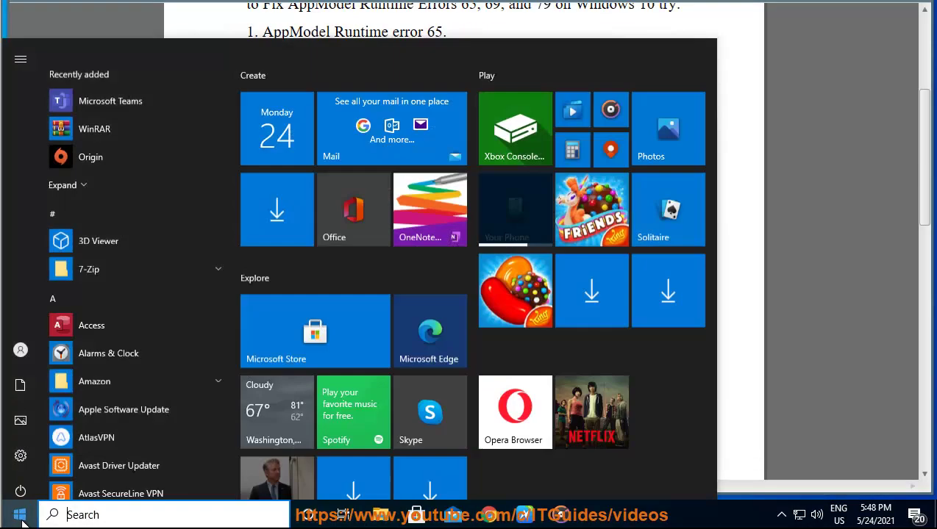
Step: Find Focus assist in Settings by searching 'focus', confirm it is Off, and close Settings
{"action": "left_click", "coordinate": [20, 447]}
{"action": "left_click_drag", "start_coordinate": [438, 4], "coordinate": [782, 72]}
{"action": "type", "text": "FOUC"}
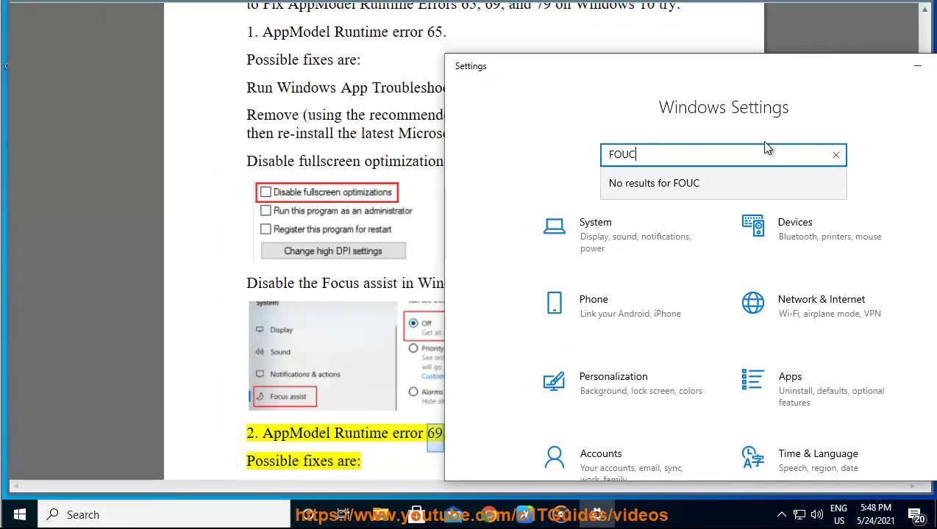
{"action": "type", "text": "S"}
{"action": "key", "text": "BackSpace"}
{"action": "key", "text": "BackSpace"}
{"action": "key", "text": "BackSpace"}
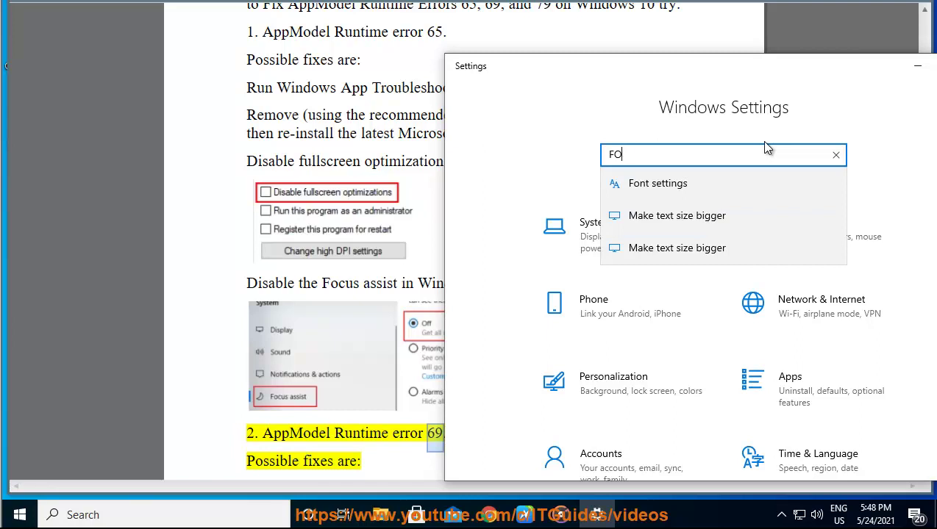
{"action": "type", "text": "CU"}
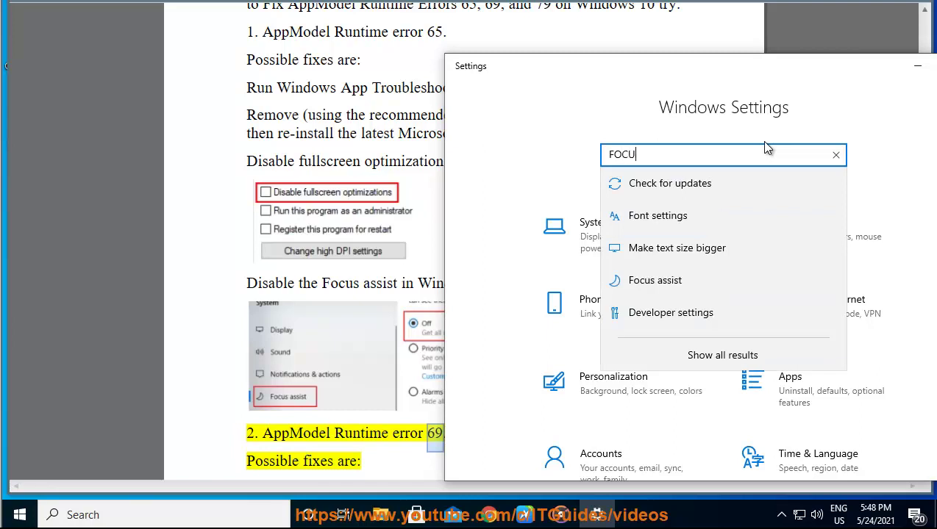
{"action": "type", "text": "S"}
{"action": "left_click", "coordinate": [695, 183]}
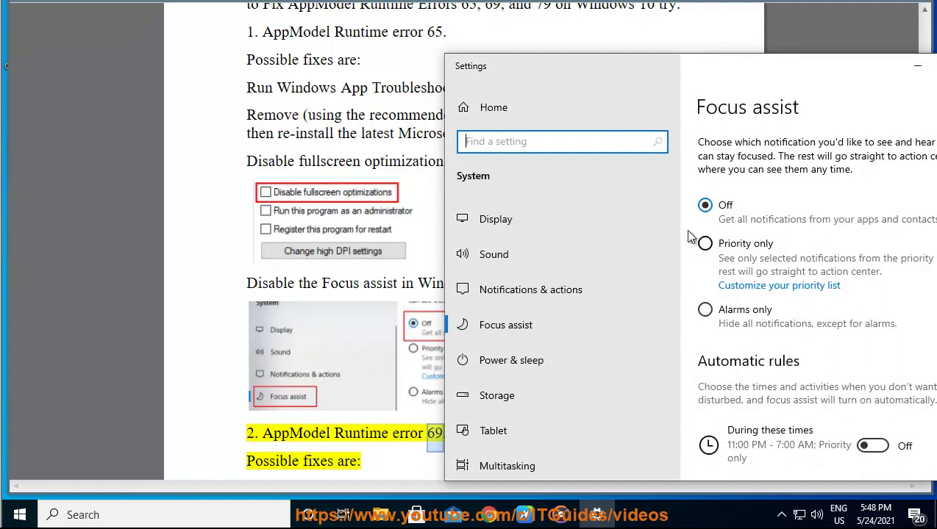
{"action": "left_click", "coordinate": [914, 69]}
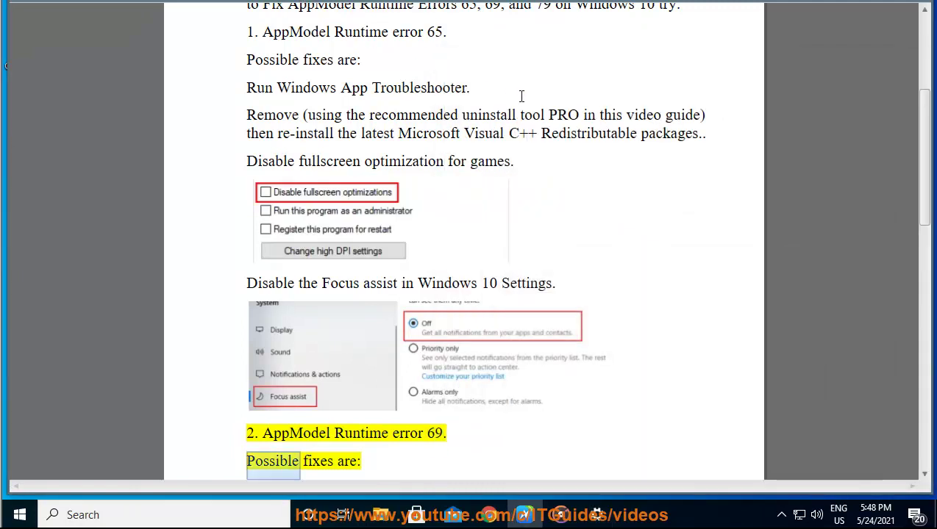
Step: Scroll the guide to the error 69 fixes and restore the Focus assist Settings window
{"action": "scroll", "coordinate": [672, 205], "scroll_direction": "down", "scroll_amount": 2}
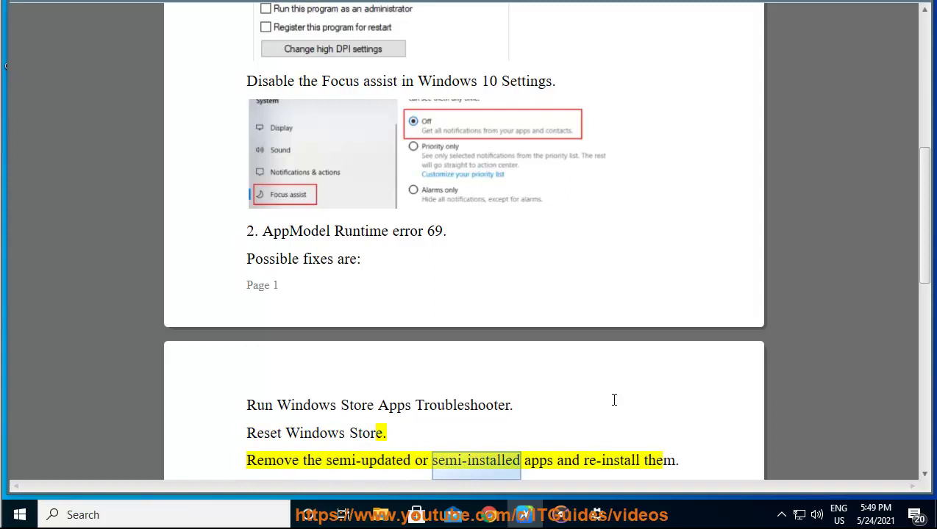
{"action": "left_click", "coordinate": [597, 518]}
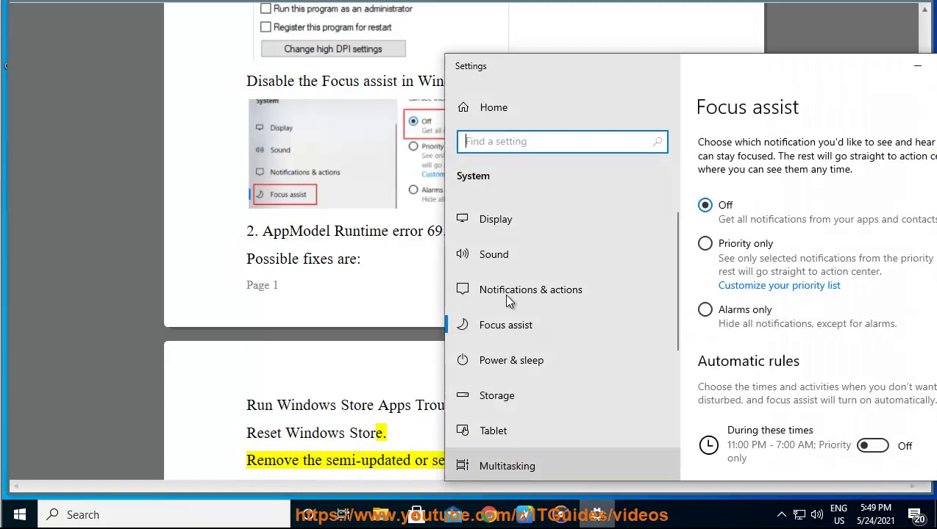
Step: Reach Microsoft Store's advanced options by searching 'STORE' in the Apps settings list
{"action": "left_click", "coordinate": [487, 106]}
{"action": "scroll", "coordinate": [738, 153], "scroll_direction": "down", "scroll_amount": 3}
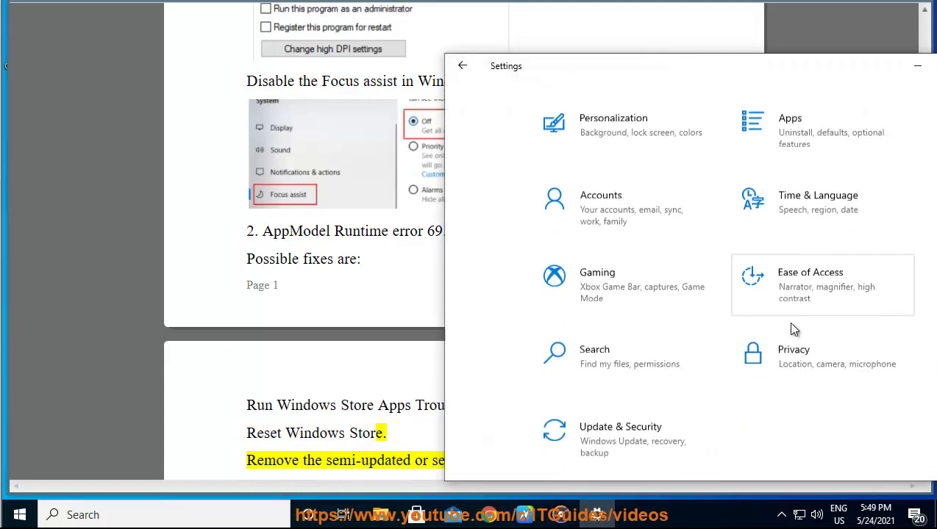
{"action": "left_click", "coordinate": [804, 128]}
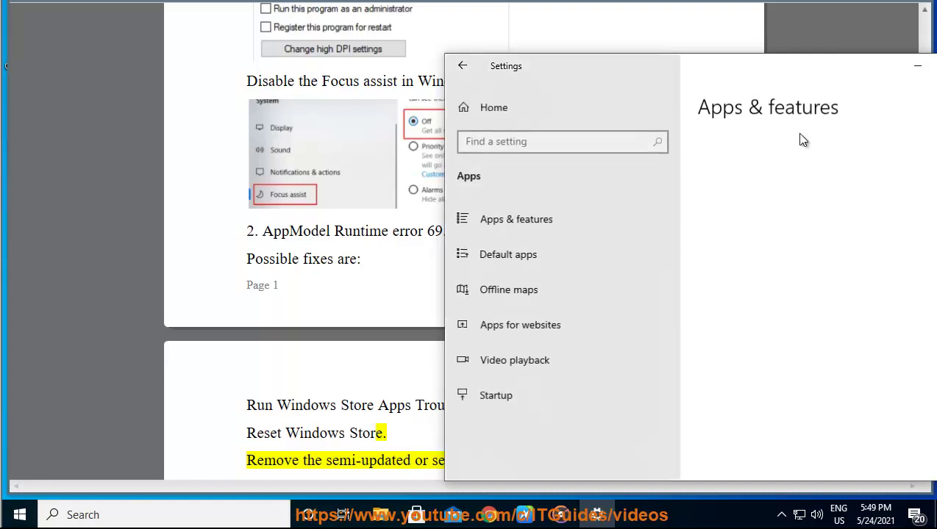
{"action": "left_click", "coordinate": [734, 396]}
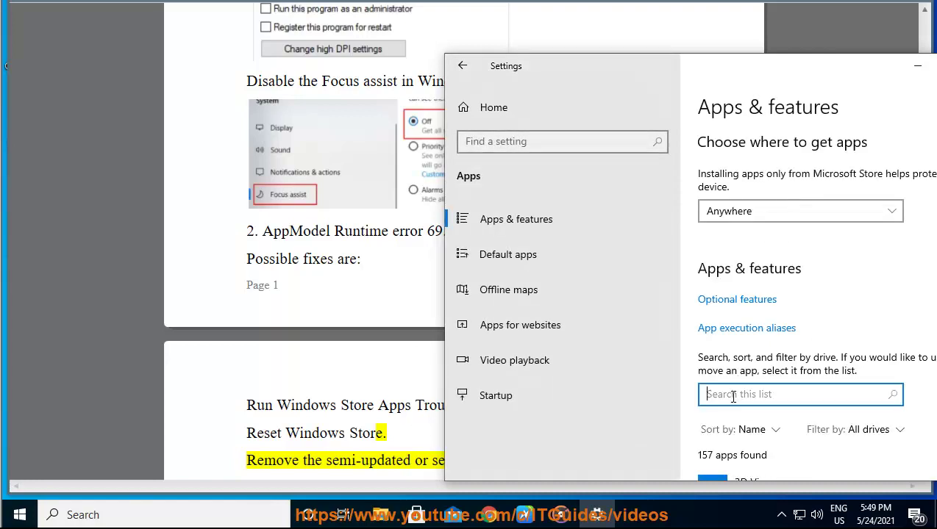
{"action": "type", "text": "STO"}
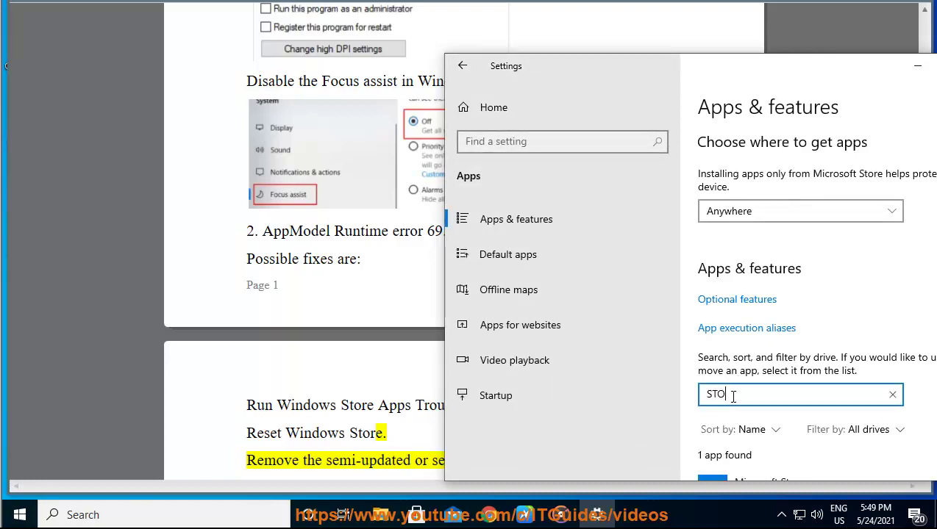
{"action": "type", "text": "RE"}
{"action": "scroll", "coordinate": [742, 390], "scroll_direction": "down", "scroll_amount": 3}
{"action": "left_click", "coordinate": [774, 373]}
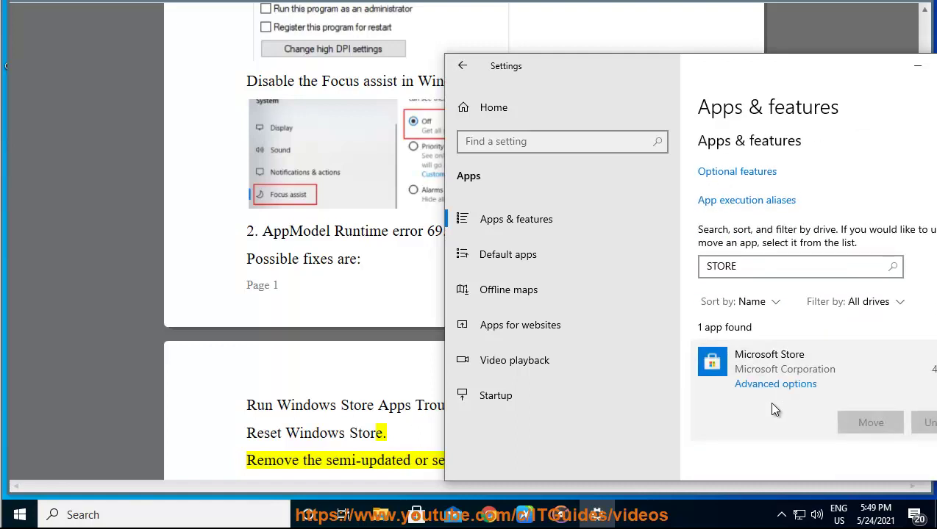
{"action": "left_click", "coordinate": [776, 384]}
Step: Reset the Microsoft Store app, confirm the reset, and minimize Settings
{"action": "scroll", "coordinate": [539, 353], "scroll_direction": "down", "scroll_amount": 5}
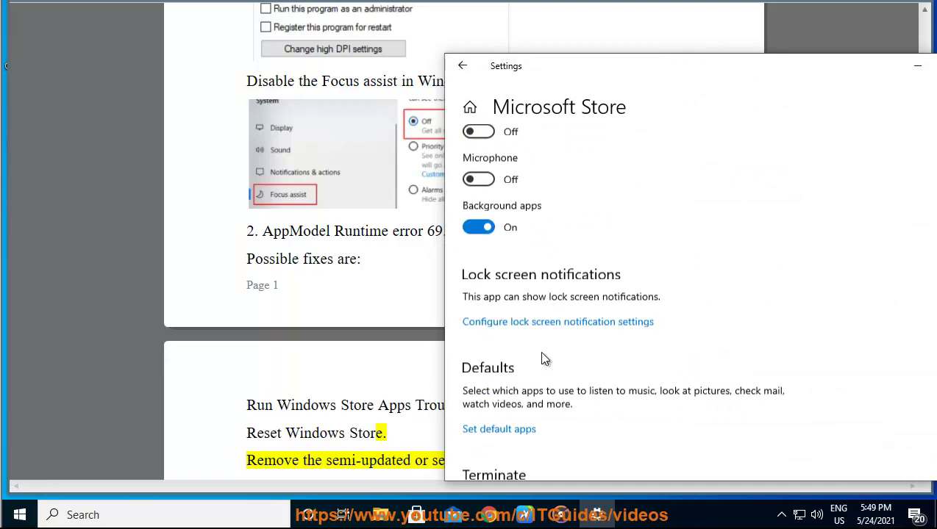
{"action": "scroll", "coordinate": [500, 401], "scroll_direction": "down", "scroll_amount": 3}
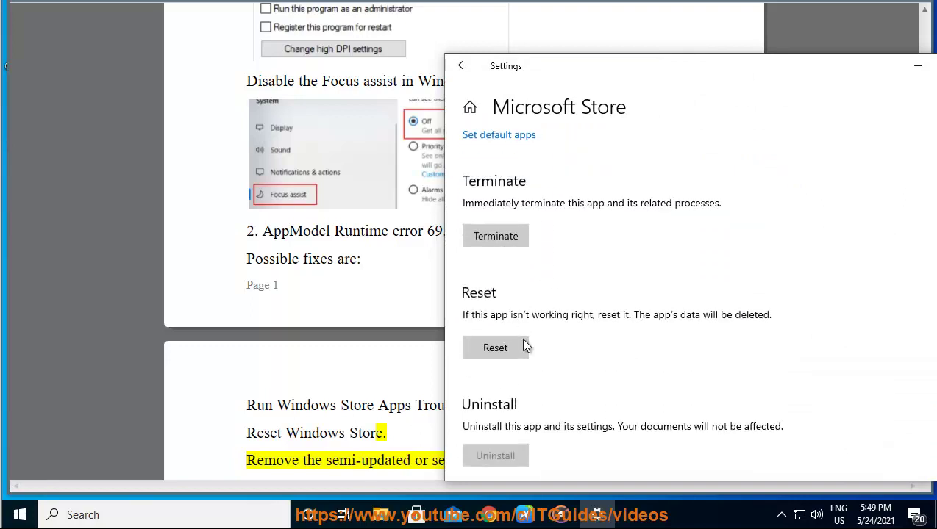
{"action": "left_click", "coordinate": [489, 349]}
{"action": "left_click", "coordinate": [619, 312]}
{"action": "left_click", "coordinate": [916, 66]}
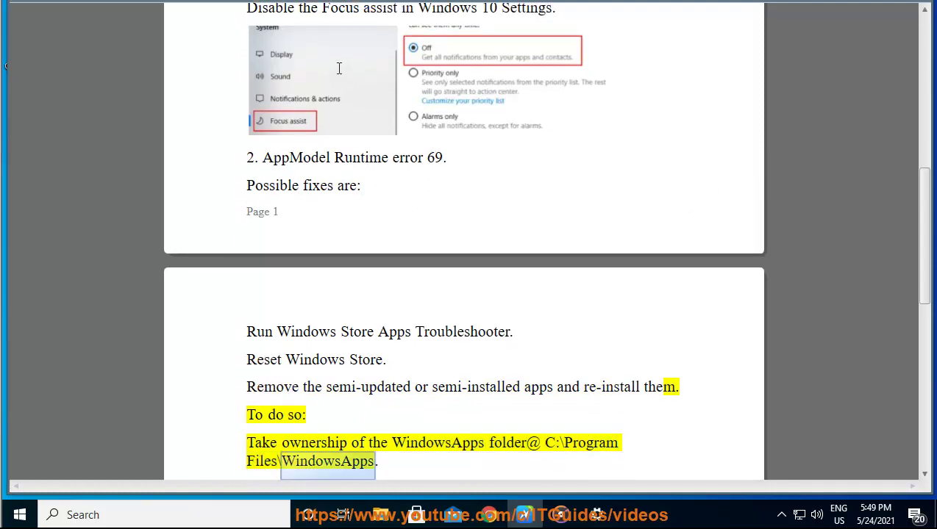
Step: Select and copy the path C:\Program Files\WindowsApps from the guide's ownership step
{"action": "left_click_drag", "start_coordinate": [545, 427], "coordinate": [376, 446]}
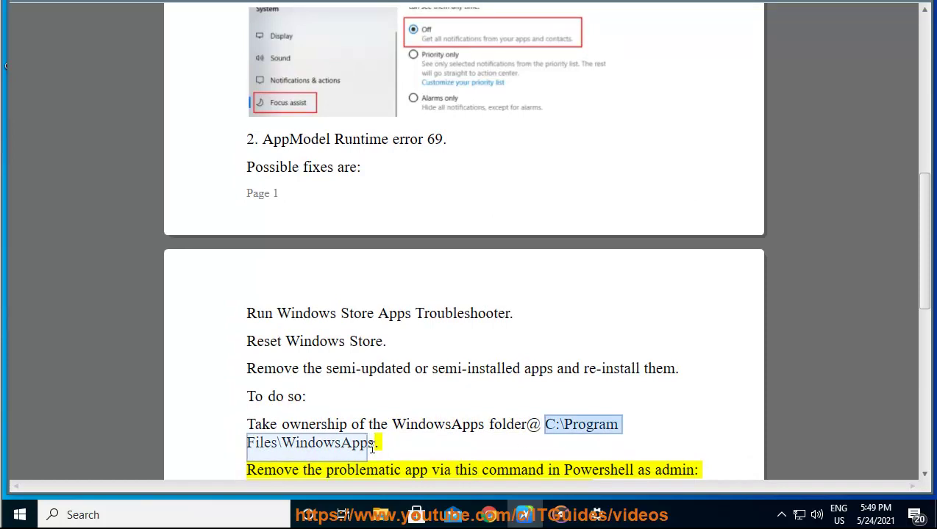
{"action": "right_click", "coordinate": [365, 445]}
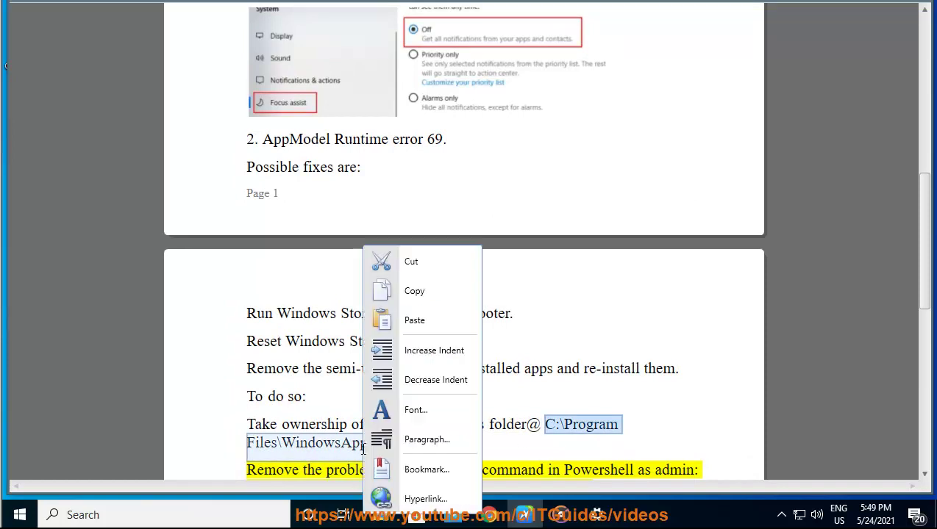
{"action": "left_click", "coordinate": [411, 291]}
Step: Try opening C:\Program Files\WindowsApps in File Explorer and dismiss the access-denied message
{"action": "left_click", "coordinate": [380, 515]}
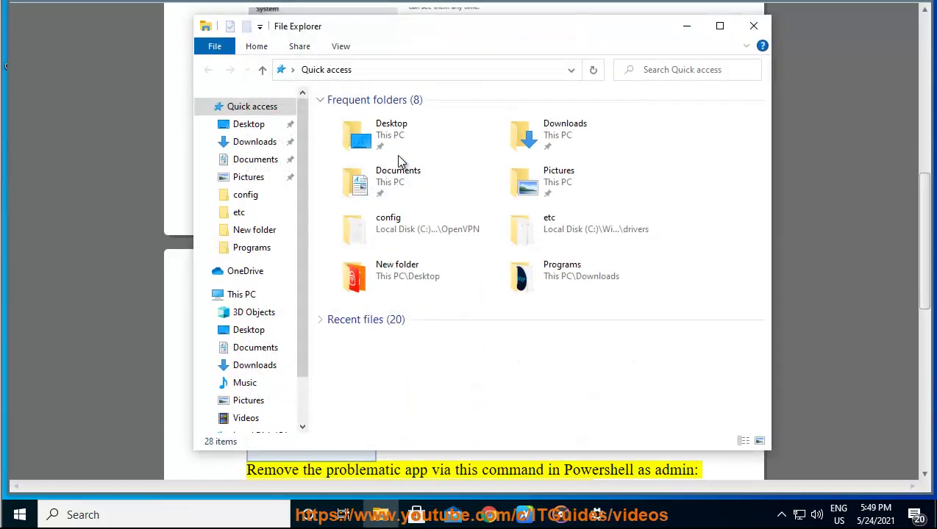
{"action": "left_click", "coordinate": [424, 74]}
{"action": "key", "text": "ctrl+v"}
{"action": "key", "text": "Return"}
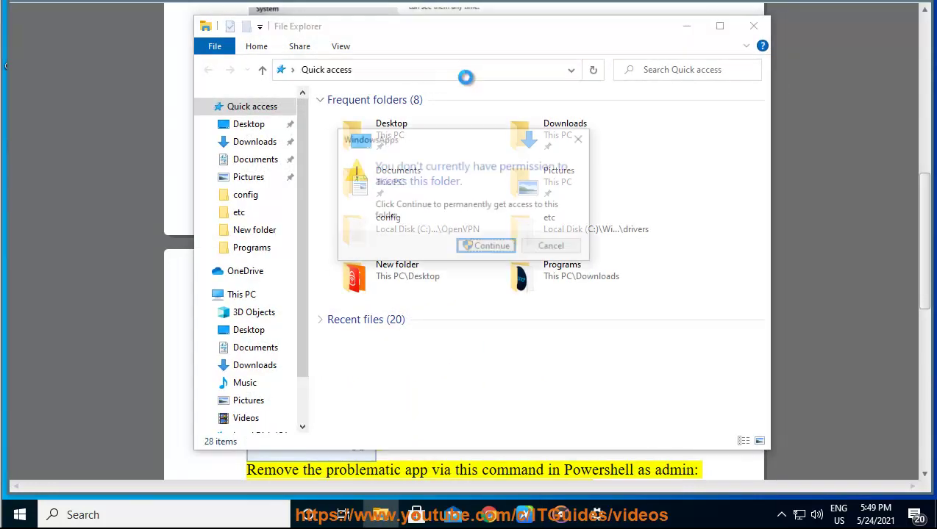
{"action": "left_click", "coordinate": [491, 248]}
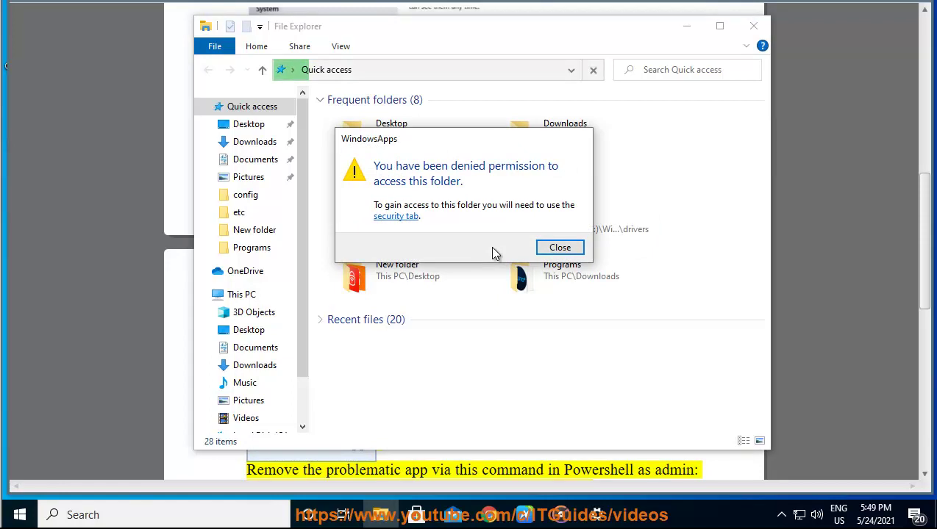
{"action": "left_click", "coordinate": [560, 249]}
Step: Trim the address to C:\Program Files\ and open that folder instead
{"action": "left_click", "coordinate": [467, 72]}
{"action": "key", "text": "ctrl+v"}
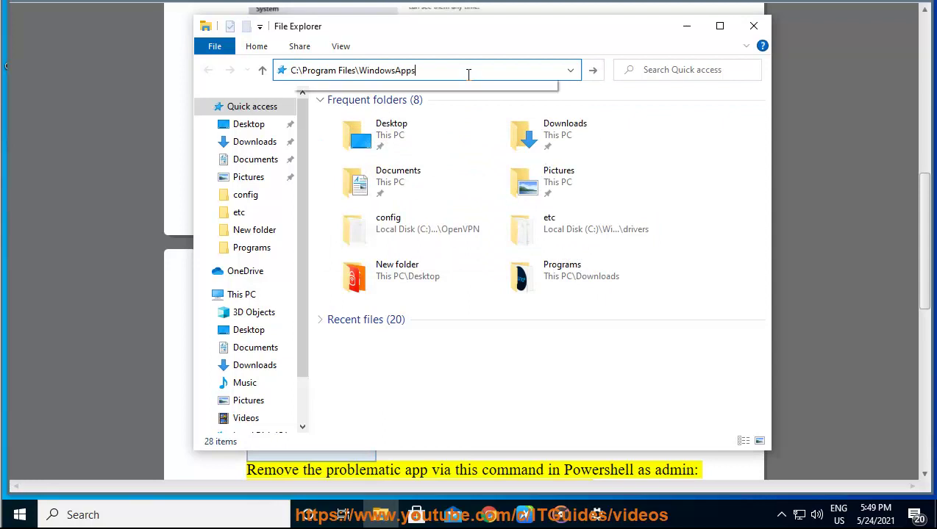
{"action": "double_click", "coordinate": [361, 71]}
{"action": "key", "text": "BackSpace"}
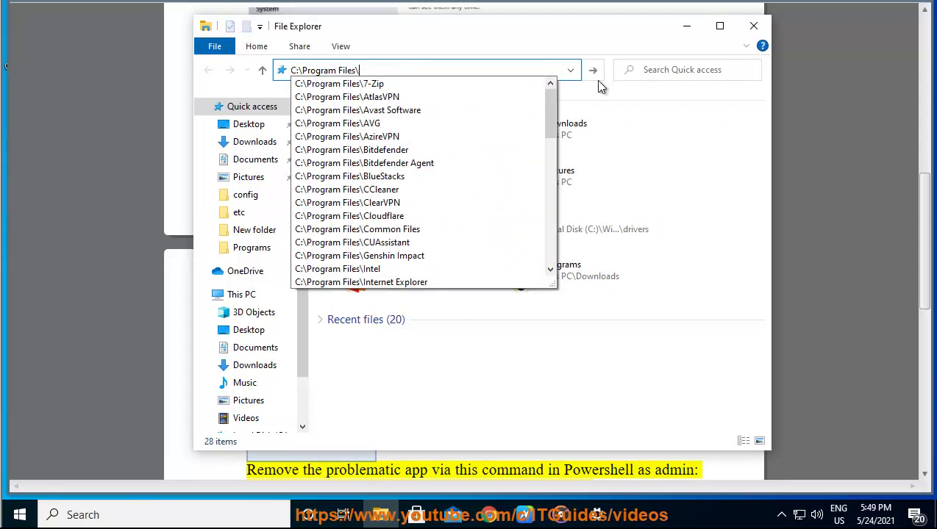
{"action": "key", "text": "Return"}
{"action": "left_click", "coordinate": [424, 316]}
{"action": "scroll", "coordinate": [424, 317], "scroll_direction": "down", "scroll_amount": 3}
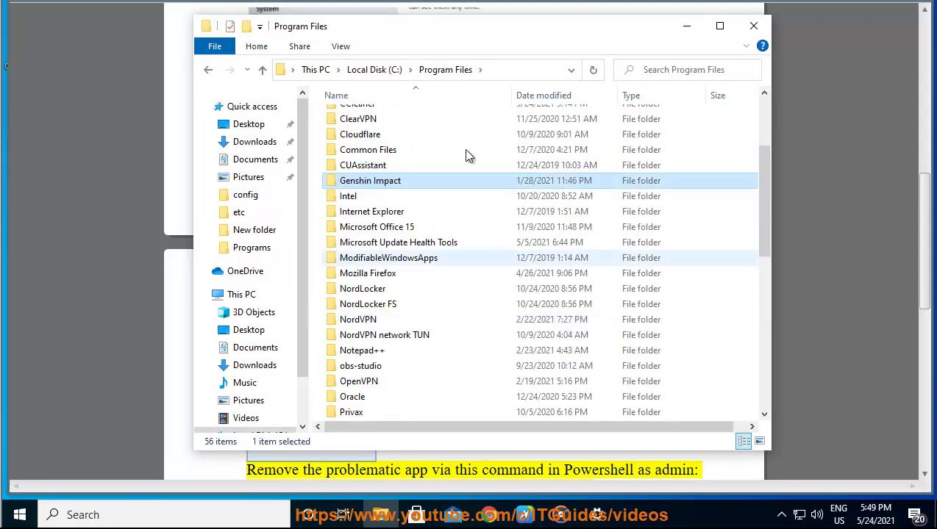
Step: Show the Security tab in the WindowsApps folder's Properties
{"action": "left_click_drag", "start_coordinate": [464, 35], "coordinate": [722, 34]}
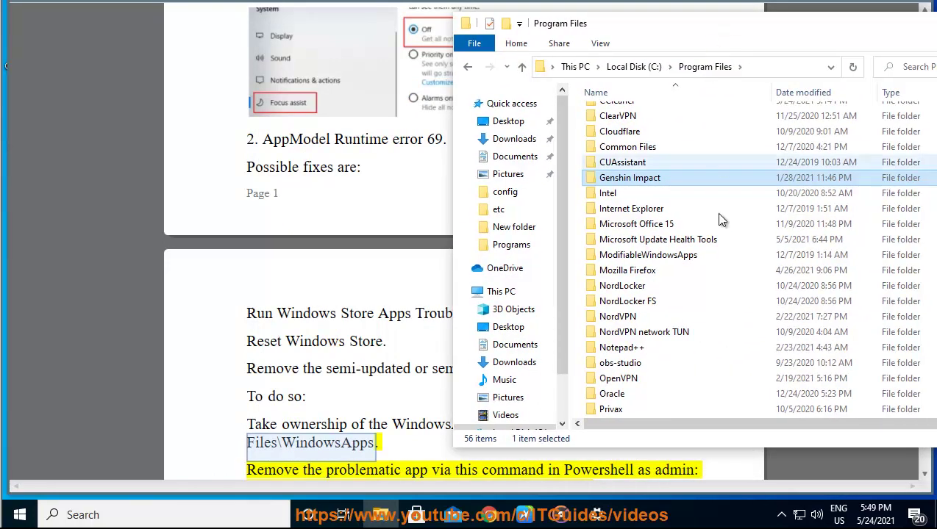
{"action": "scroll", "coordinate": [721, 214], "scroll_direction": "down", "scroll_amount": 10}
{"action": "left_click", "coordinate": [719, 210]}
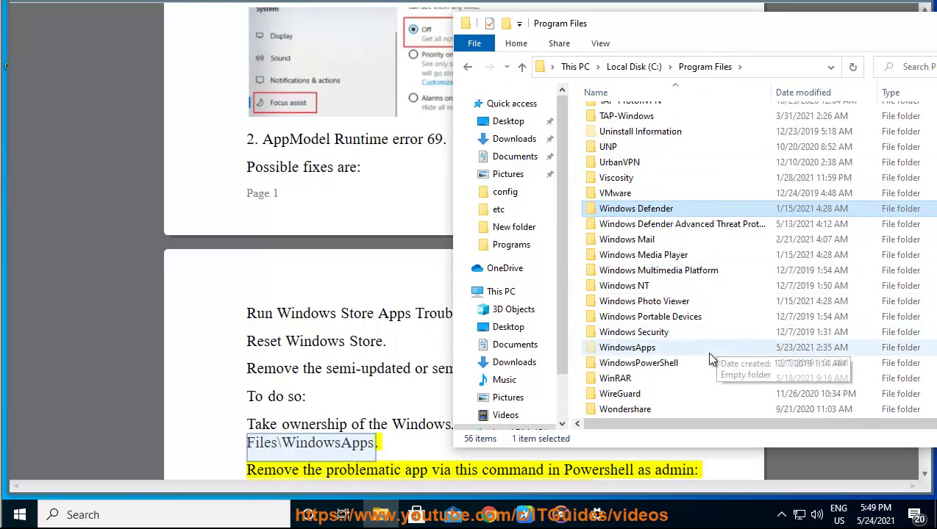
{"action": "left_click", "coordinate": [640, 349]}
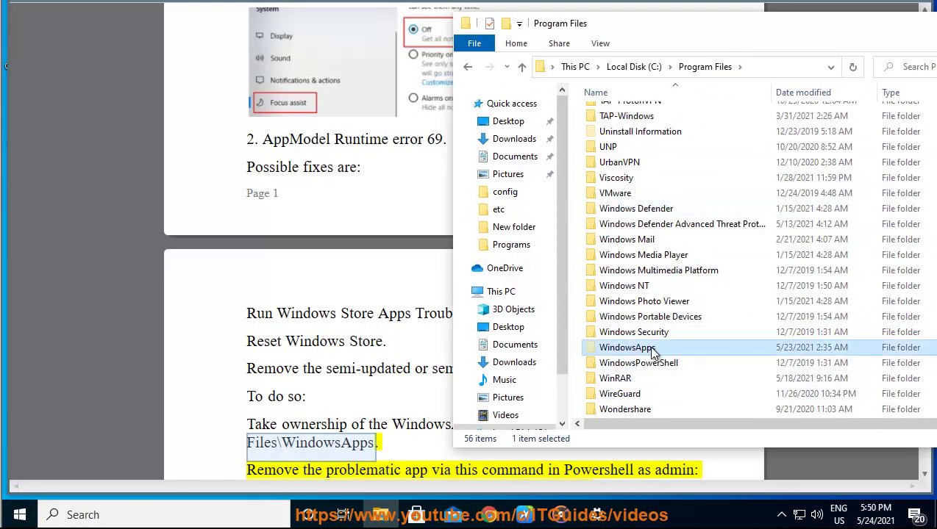
{"action": "right_click", "coordinate": [652, 350]}
{"action": "left_click", "coordinate": [651, 488]}
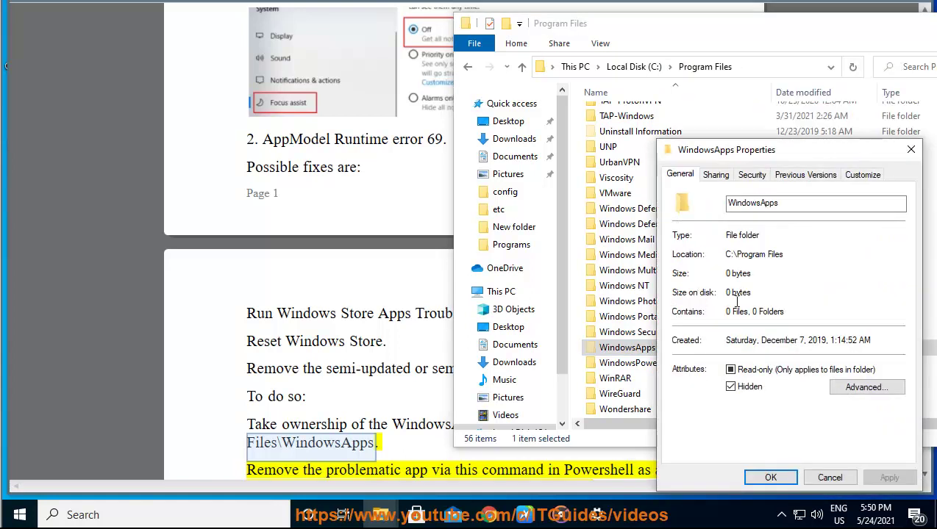
{"action": "left_click", "coordinate": [752, 177]}
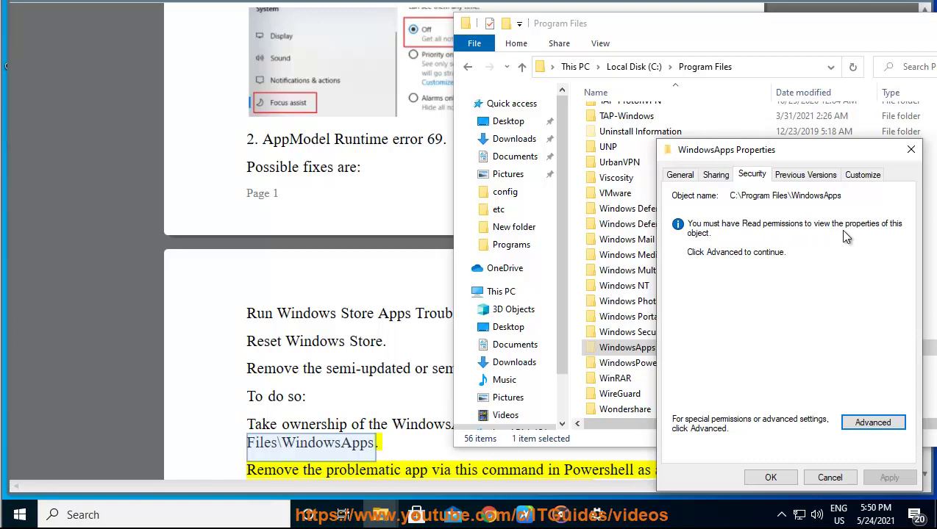
Step: Open WindowsApps Advanced Security Settings with administrator rights and review its permission entries
{"action": "left_click", "coordinate": [886, 421]}
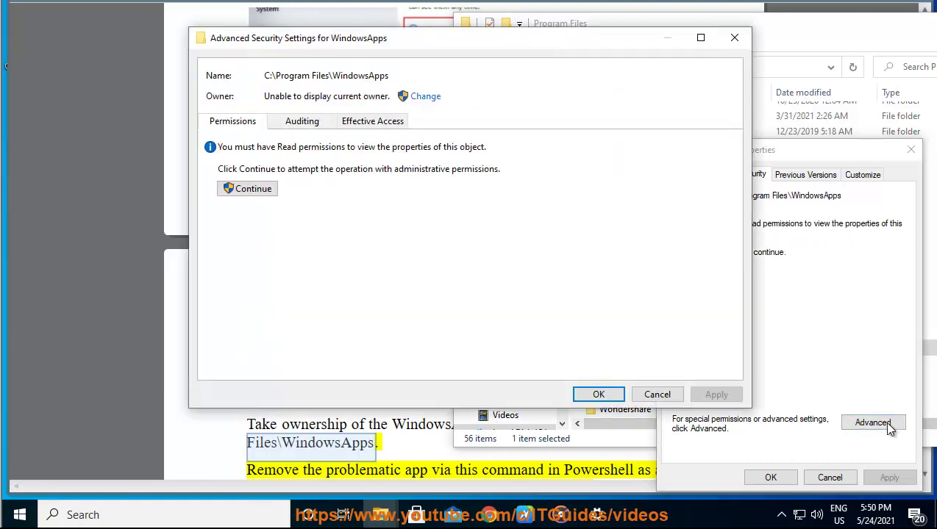
{"action": "left_click", "coordinate": [264, 194]}
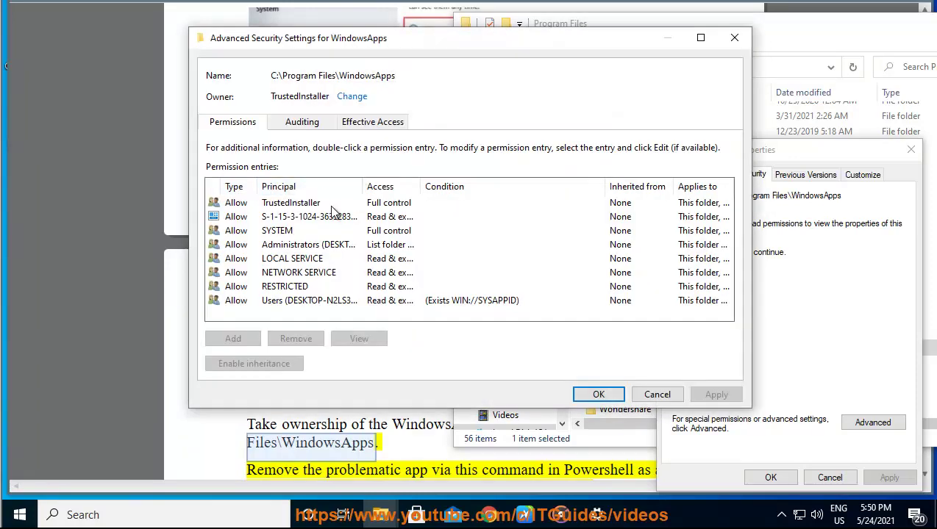
{"action": "left_click", "coordinate": [278, 204]}
{"action": "left_click", "coordinate": [287, 218]}
{"action": "left_click", "coordinate": [295, 232]}
{"action": "left_click", "coordinate": [291, 258]}
{"action": "left_click", "coordinate": [288, 288]}
{"action": "left_click", "coordinate": [290, 302]}
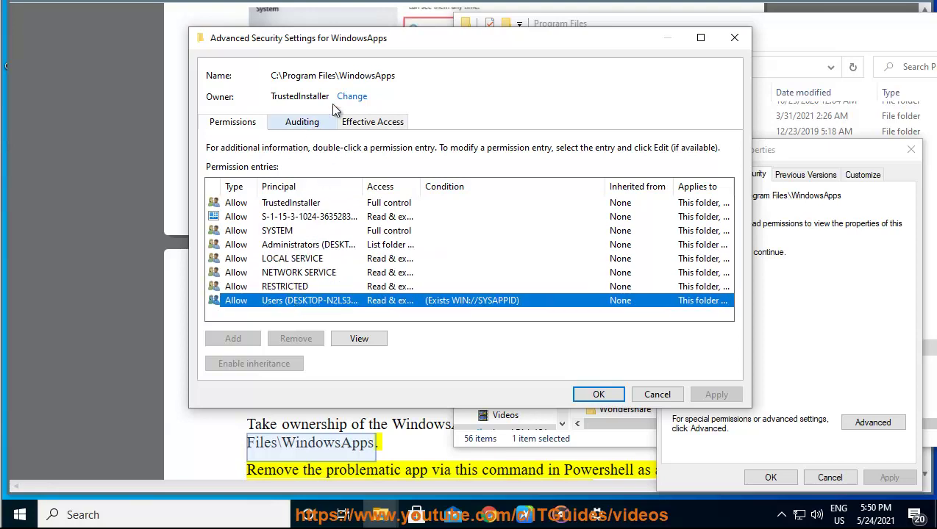
Step: Make the local user account owner, including subcontainers and objects, then close Properties
{"action": "left_click", "coordinate": [350, 96]}
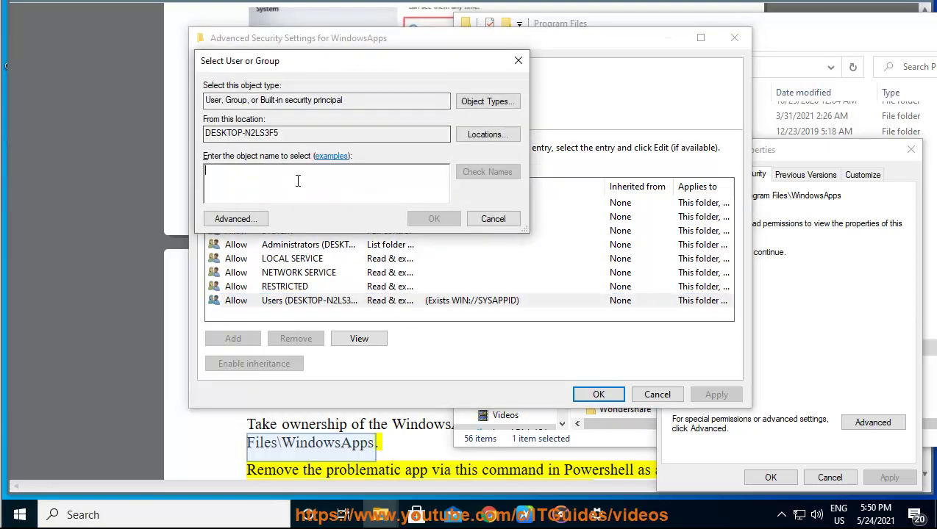
{"action": "type", "text": "TEST"}
{"action": "left_click", "coordinate": [461, 178]}
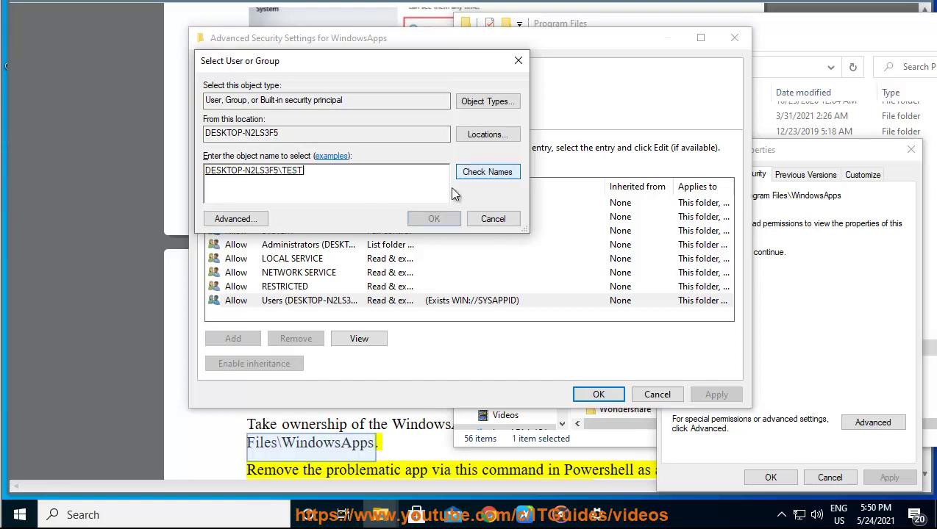
{"action": "left_click", "coordinate": [429, 219]}
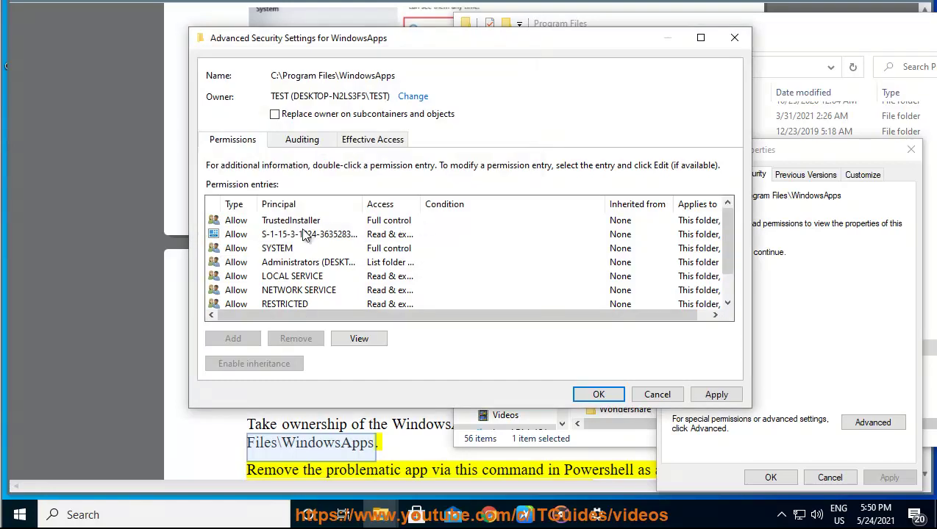
{"action": "scroll", "coordinate": [308, 275], "scroll_direction": "down", "scroll_amount": 1}
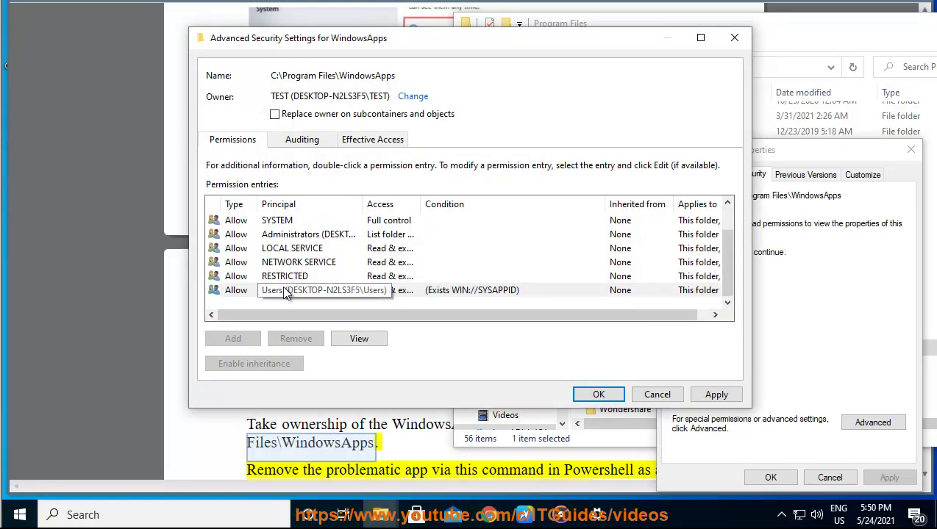
{"action": "left_click", "coordinate": [288, 289]}
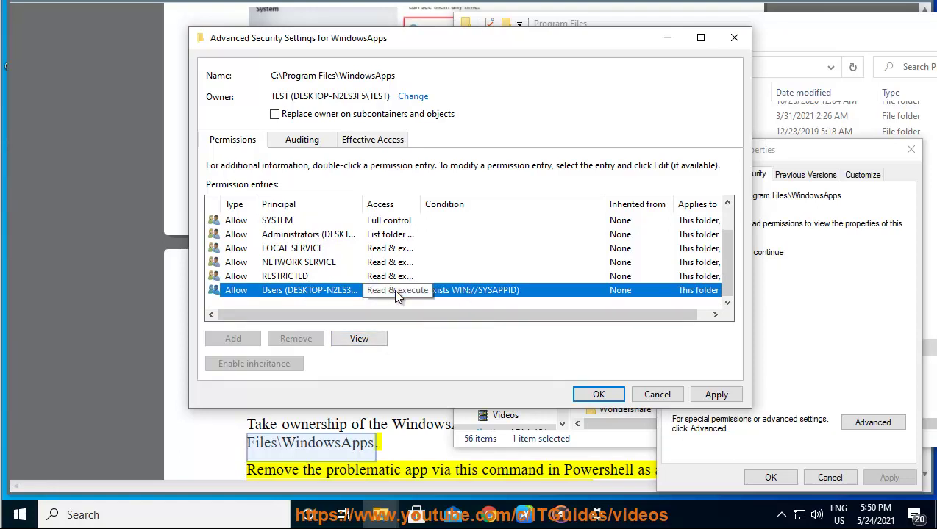
{"action": "left_click", "coordinate": [275, 116]}
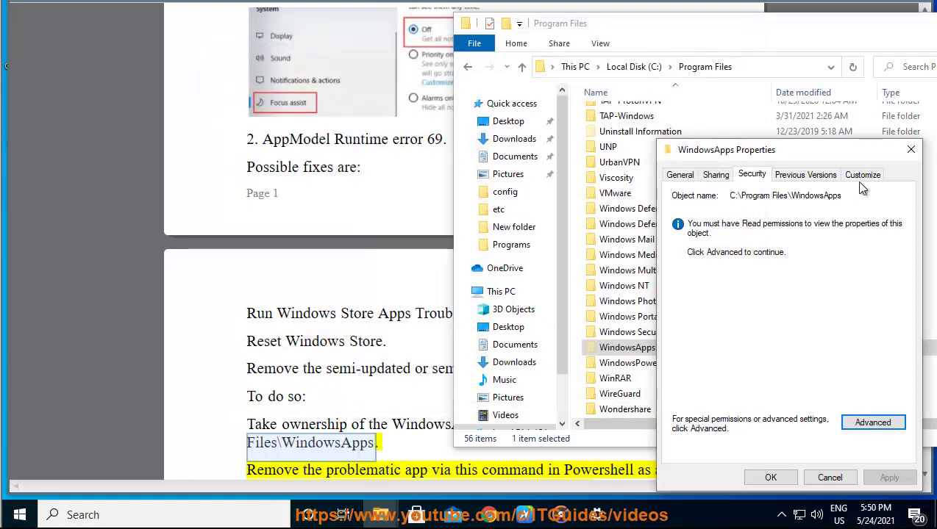
{"action": "left_click", "coordinate": [910, 149]}
{"action": "left_click_drag", "start_coordinate": [647, 23], "coordinate": [339, 15]}
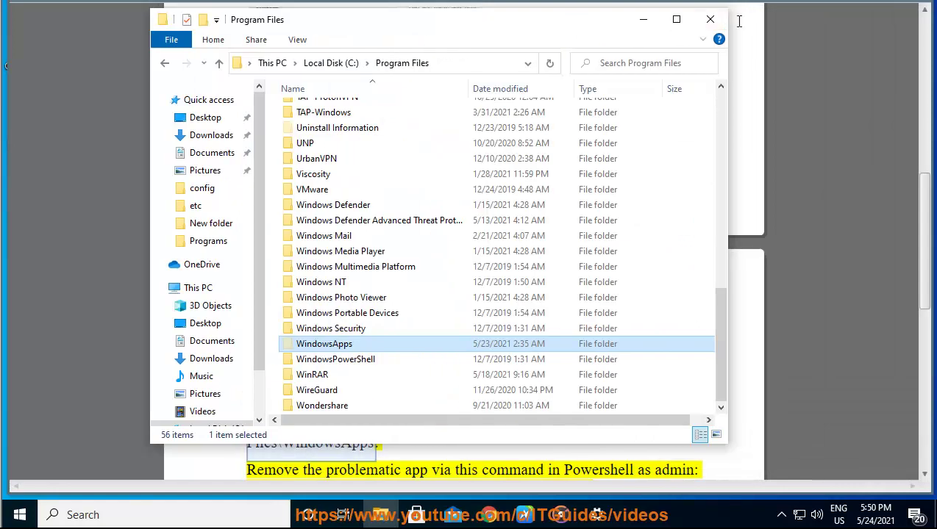
Step: Close File Explorer and select 'SFC' in the guide's error 79 fix section
{"action": "left_click", "coordinate": [710, 20]}
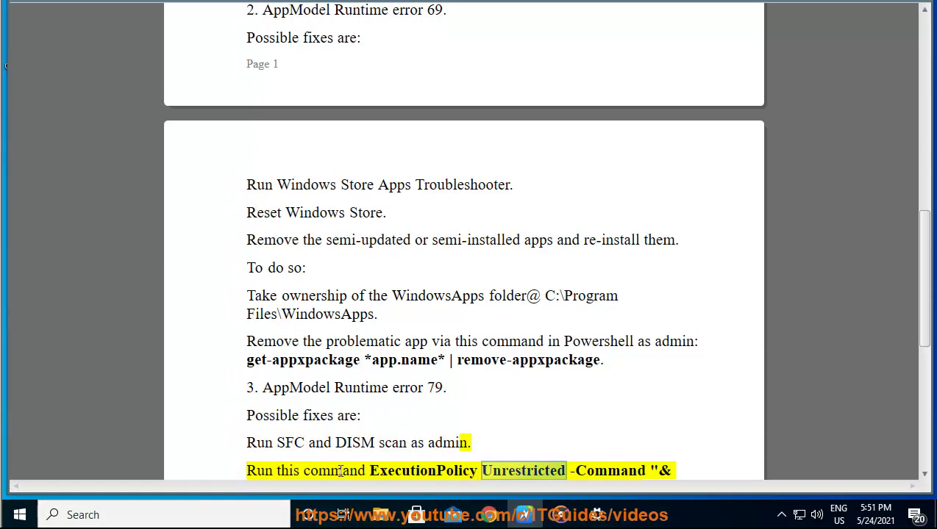
{"action": "left_click", "coordinate": [300, 442]}
Step: Run Command Prompt as administrator, type 'SFC SCANNOW NOW PRESS E', then close it
{"action": "left_click", "coordinate": [208, 507]}
{"action": "type", "text": "c"}
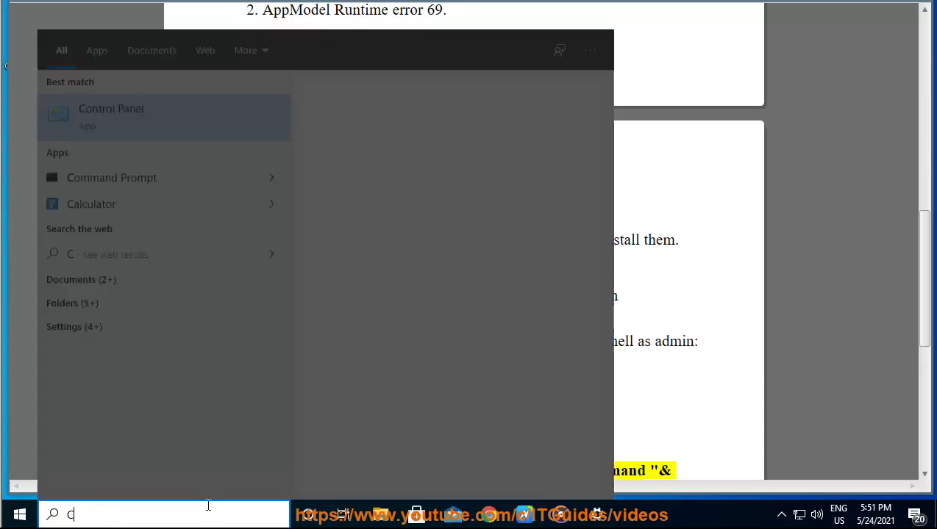
{"action": "left_click", "coordinate": [273, 177]}
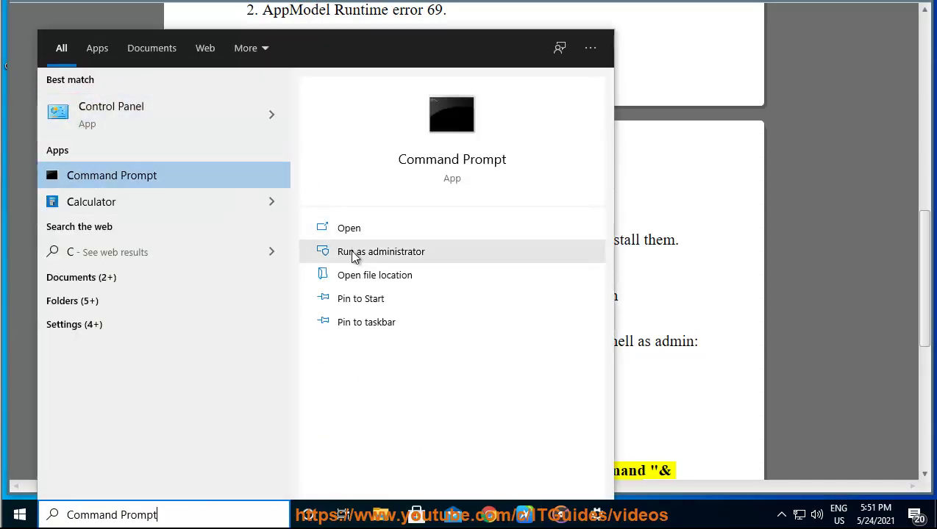
{"action": "left_click", "coordinate": [387, 249]}
{"action": "left_click", "coordinate": [413, 324]}
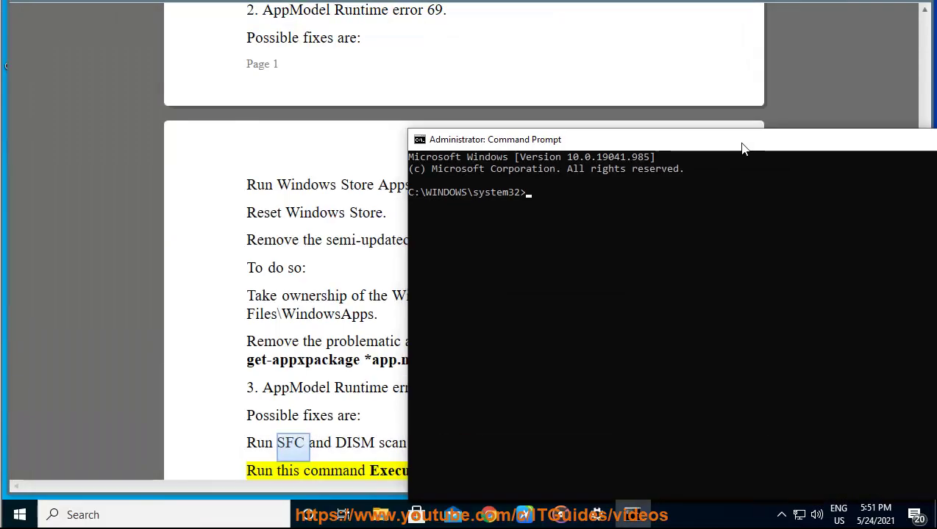
{"action": "left_click_drag", "start_coordinate": [742, 148], "coordinate": [722, 141]}
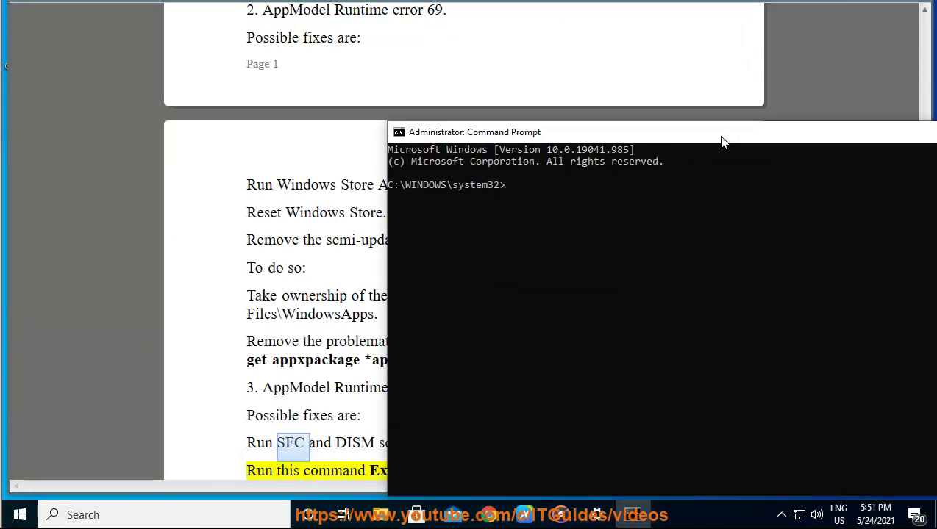
{"action": "type", "text": "SFC SCANNOW NOW PR"}
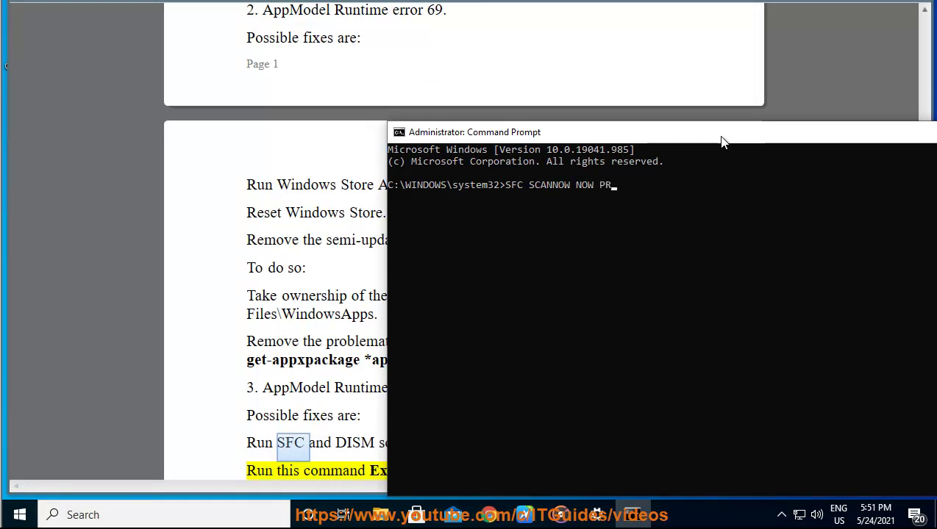
{"action": "type", "text": "ESS ENTER..."}
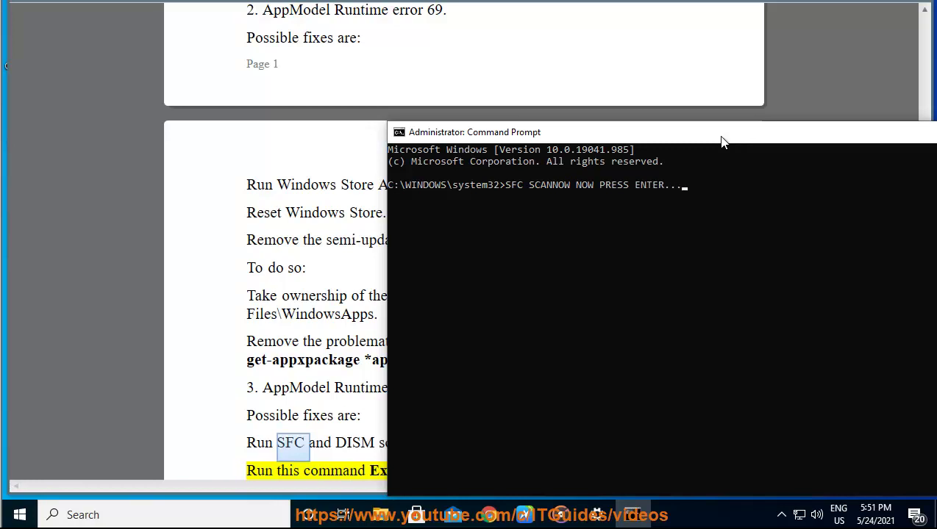
{"action": "left_click_drag", "start_coordinate": [721, 141], "coordinate": [664, 146]}
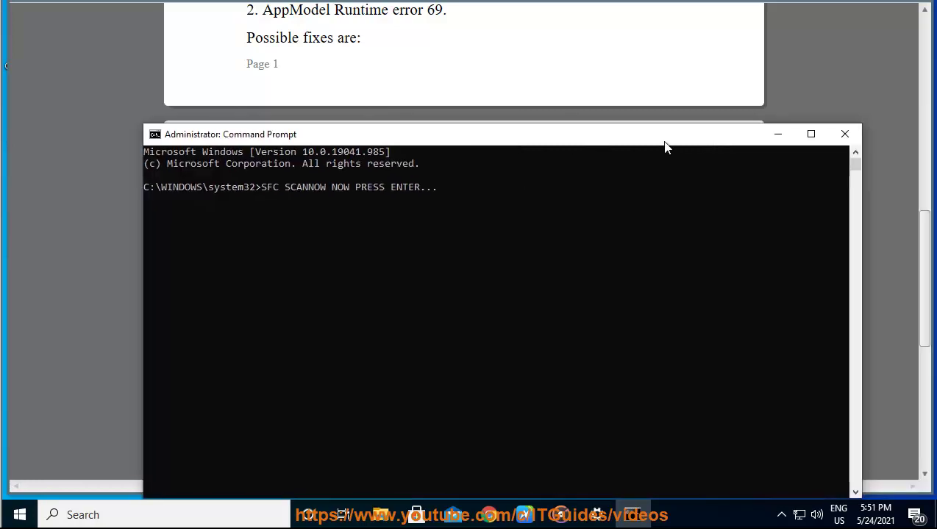
{"action": "left_click", "coordinate": [842, 134]}
Step: Copy the word DISM from the guide
{"action": "double_click", "coordinate": [359, 444]}
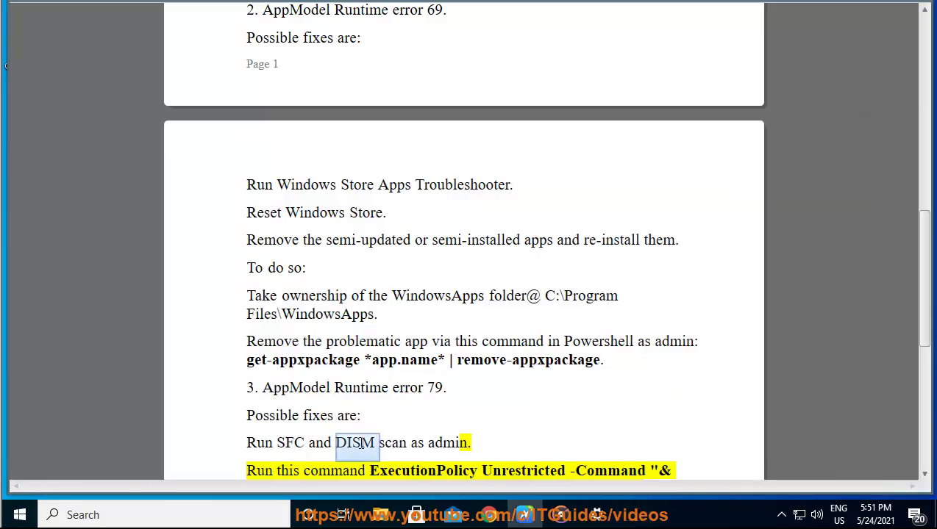
{"action": "right_click", "coordinate": [358, 444]}
{"action": "left_click", "coordinate": [424, 295]}
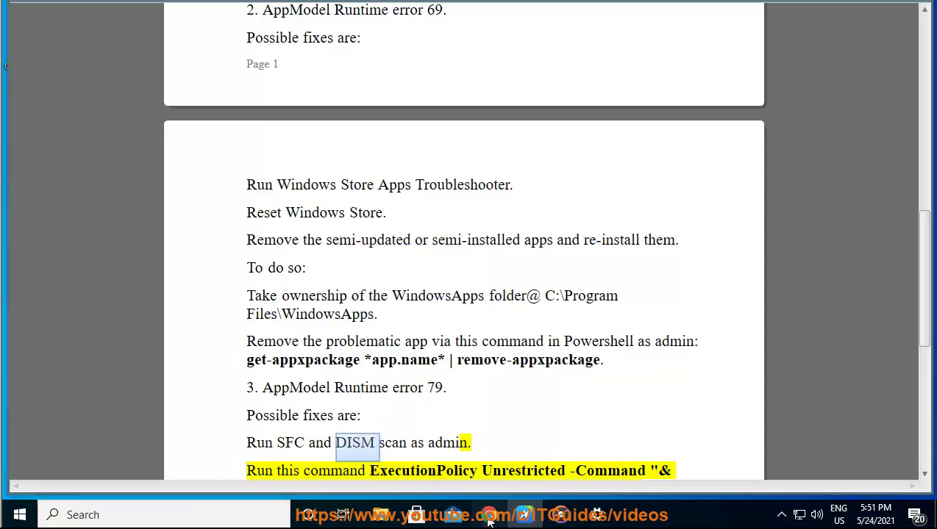
Step: Search Google in Chrome for 'dism command', scan the results, then minimize Chrome
{"action": "left_click", "coordinate": [488, 515]}
{"action": "left_click_drag", "start_coordinate": [417, 178], "coordinate": [180, 178]}
{"action": "type", "text": "dism"}
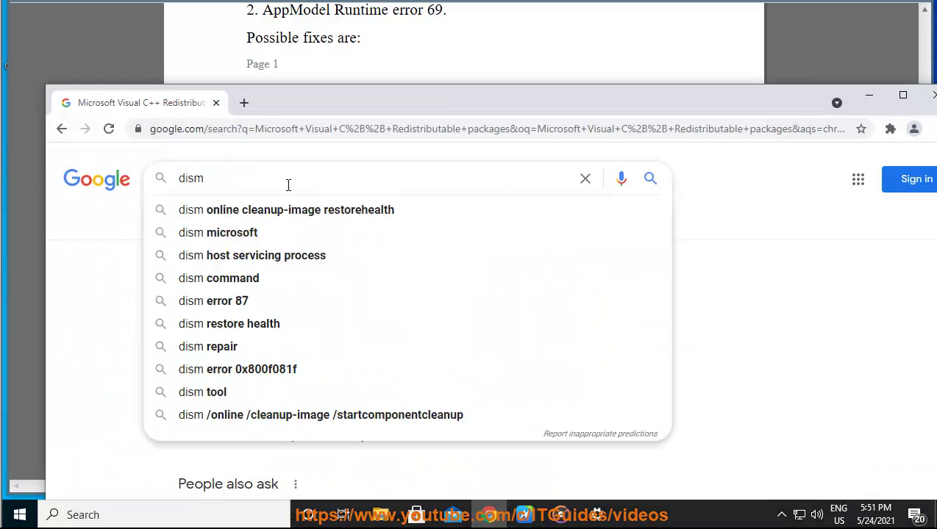
{"action": "left_click", "coordinate": [246, 282]}
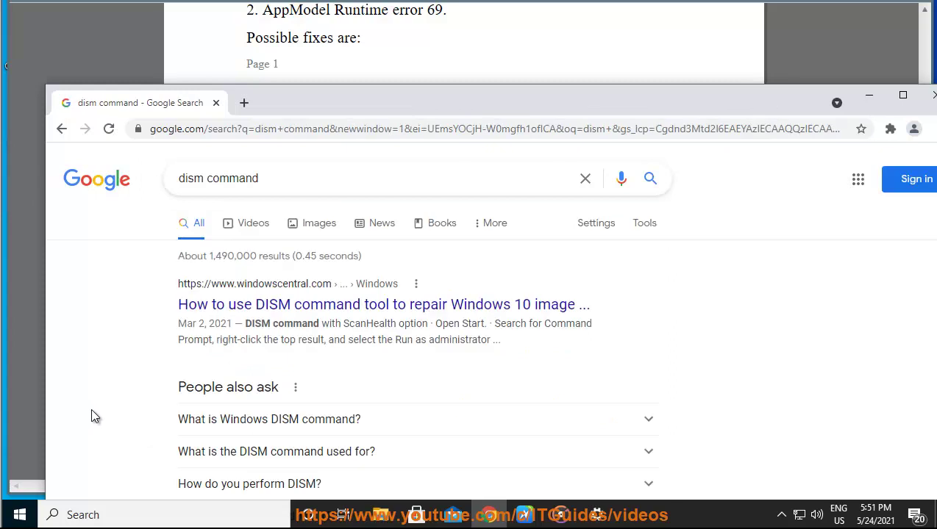
{"action": "scroll", "coordinate": [91, 409], "scroll_direction": "down", "scroll_amount": 4}
{"action": "left_click_drag", "start_coordinate": [406, 314], "coordinate": [176, 313]}
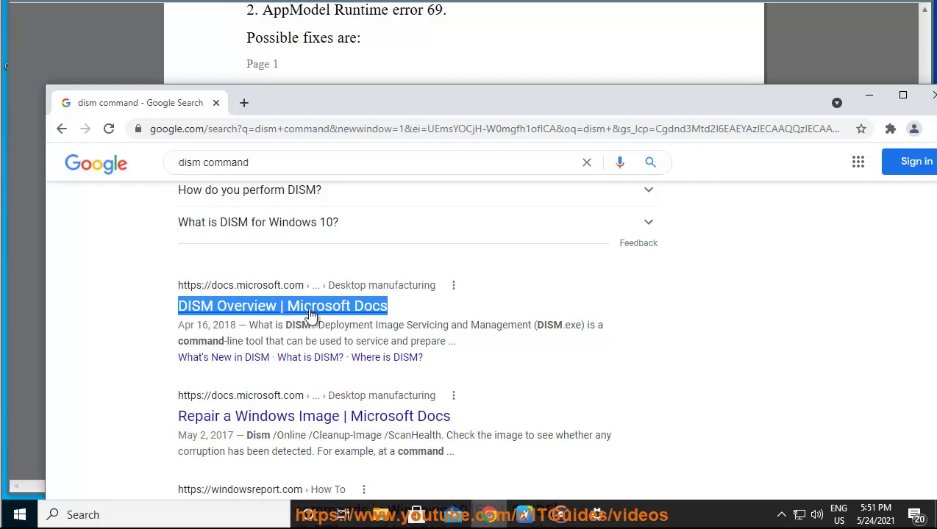
{"action": "left_click", "coordinate": [869, 95]}
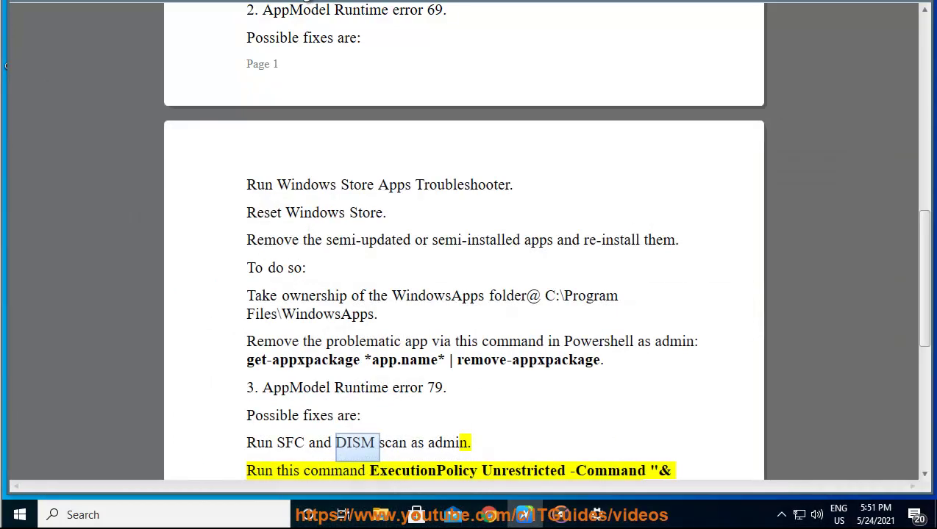
Step: Launch PowerShell as administrator, then select the guide's ExecutionPolicy Add-AppxPackage command
{"action": "scroll", "coordinate": [557, 120], "scroll_direction": "down", "scroll_amount": 1}
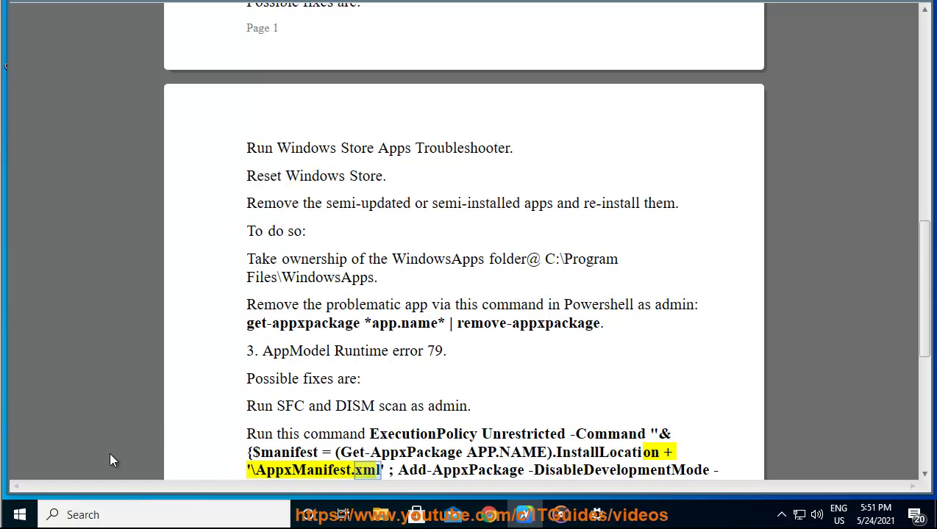
{"action": "left_click", "coordinate": [126, 515]}
{"action": "type", "text": "P"}
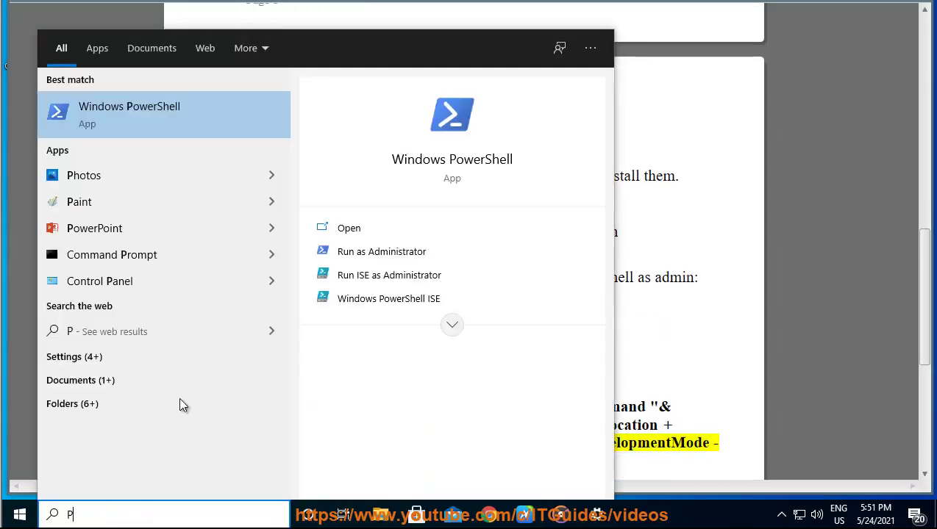
{"action": "left_click", "coordinate": [375, 254]}
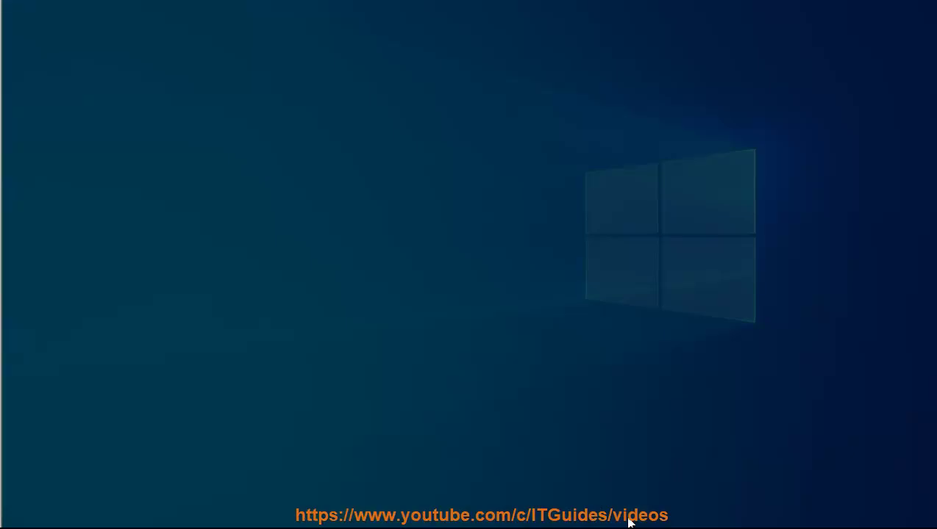
{"action": "left_click", "coordinate": [383, 327]}
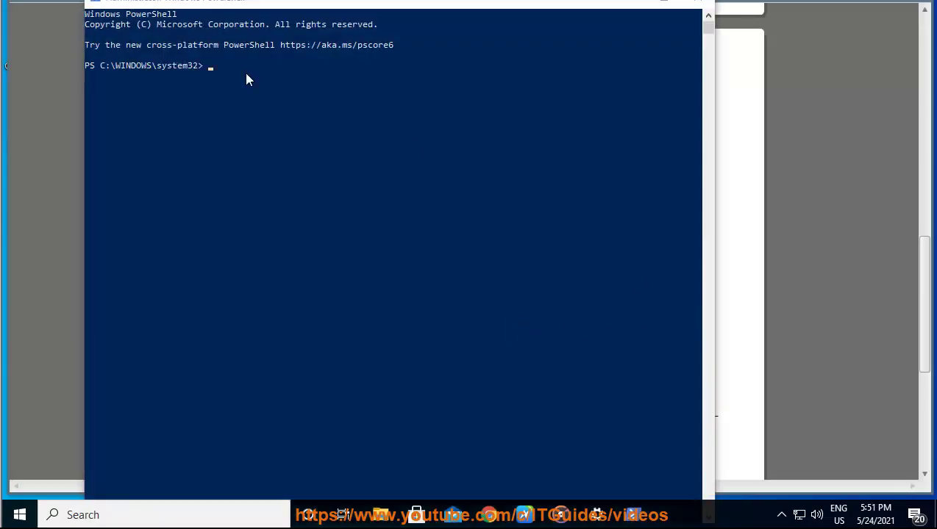
{"action": "left_click_drag", "start_coordinate": [292, 4], "coordinate": [428, 100]}
{"action": "left_click", "coordinate": [206, 309]}
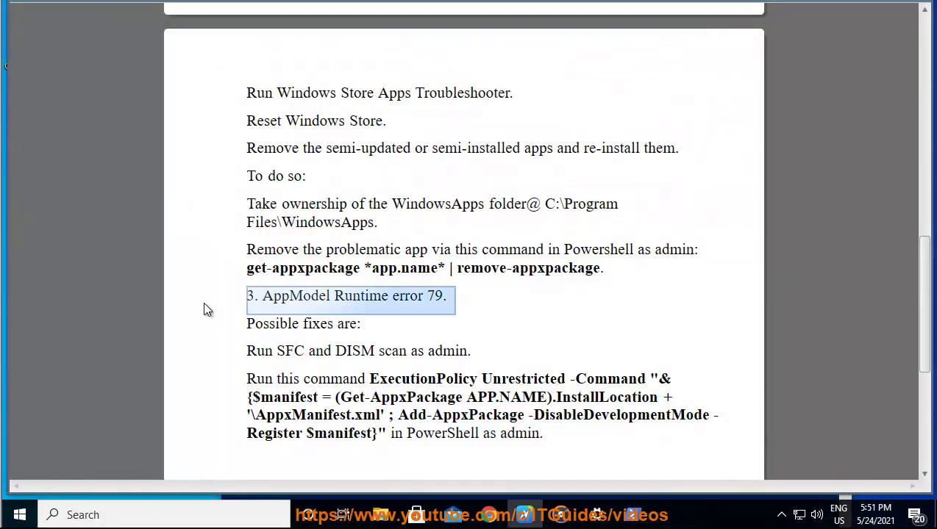
{"action": "left_click_drag", "start_coordinate": [387, 434], "coordinate": [372, 388]}
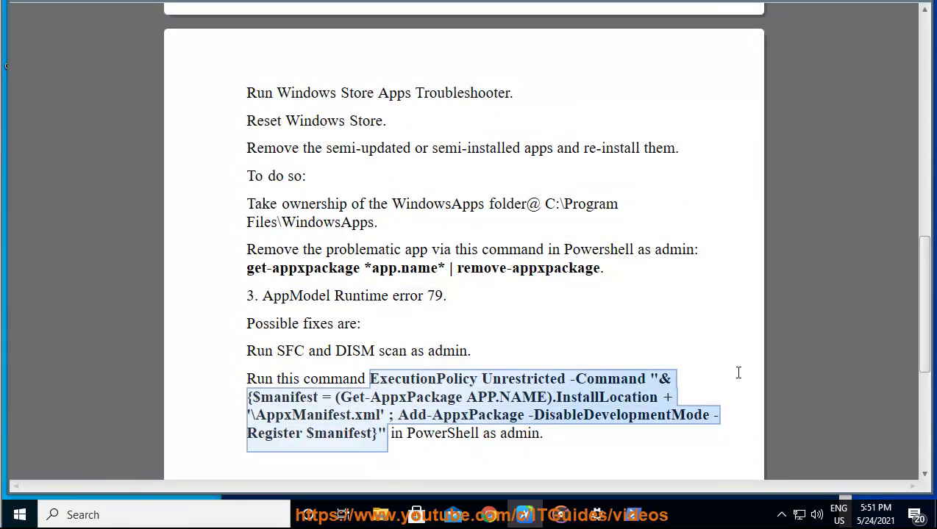